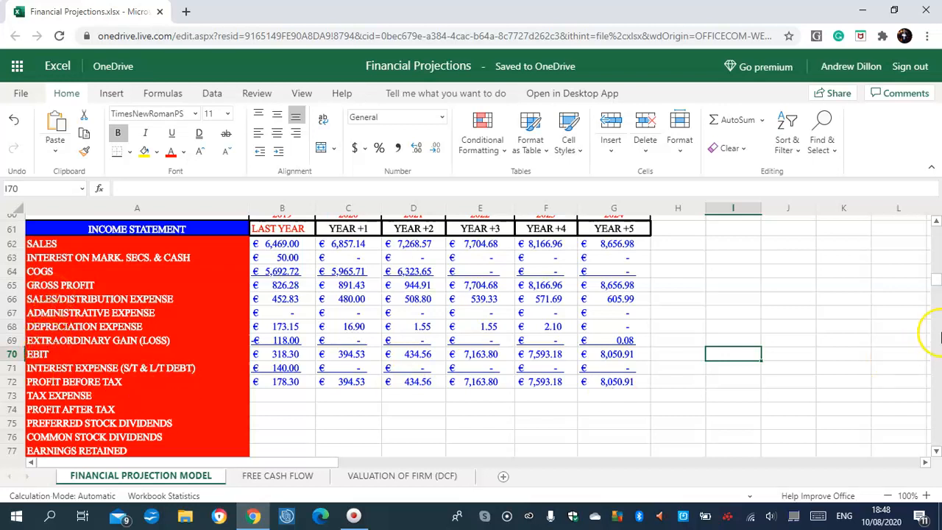
Step: Enter the last-year tax expense in B73 as profit before tax times the tax rate, =B72*$B14
scroll(938, 282, down, 3)
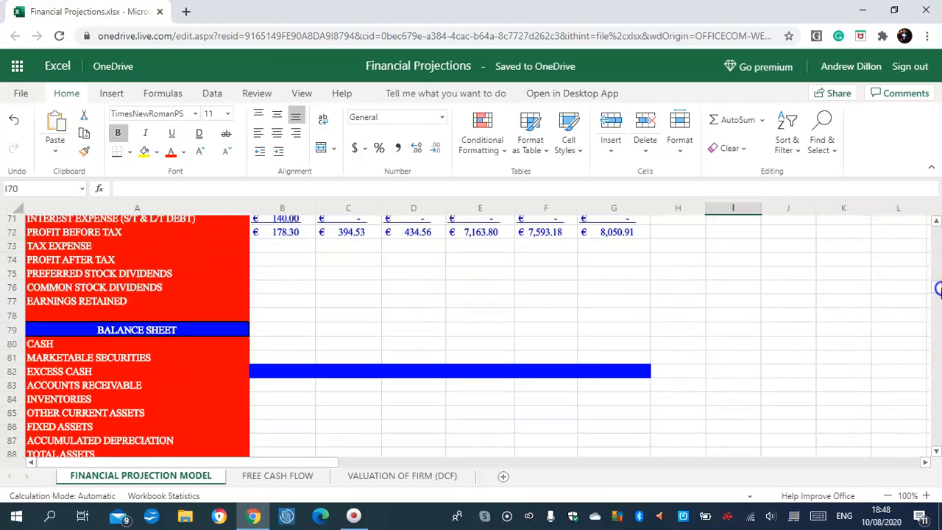
click(279, 247)
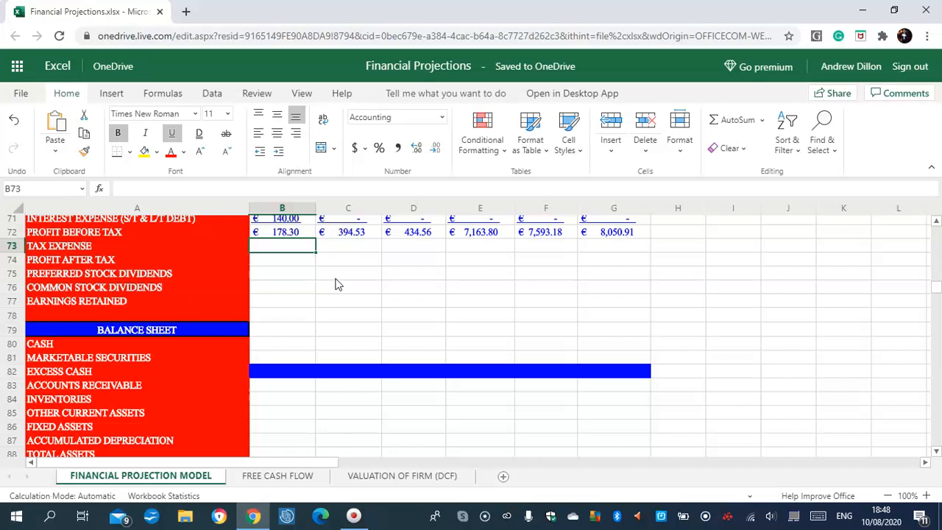
text(=)
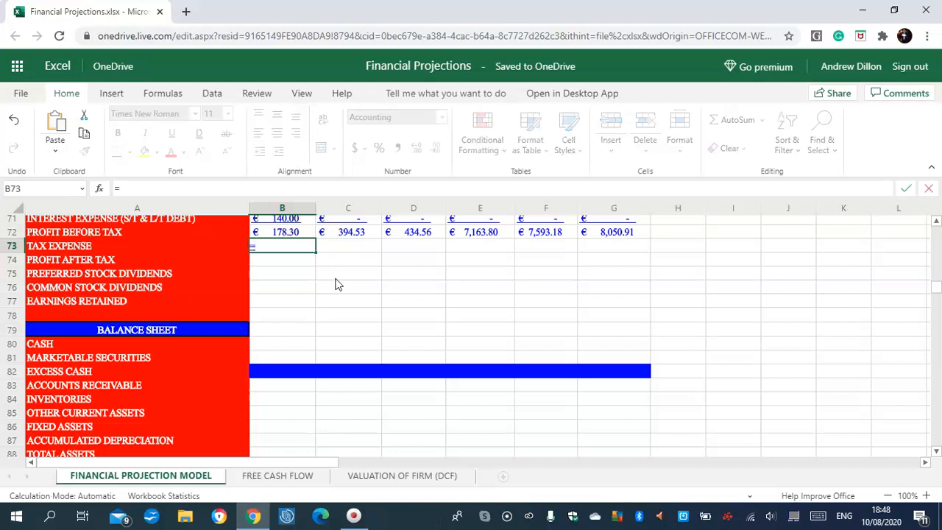
text(b72)
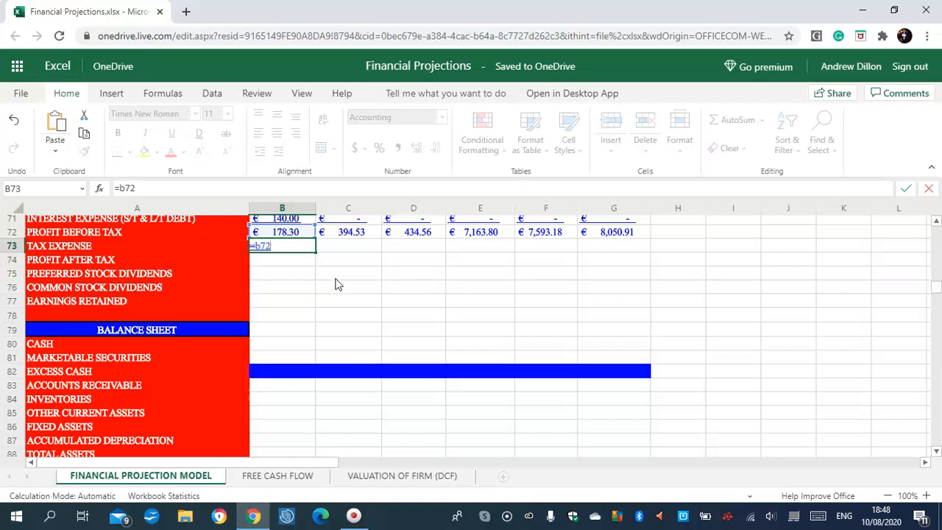
text(*$b14)
key(Return)
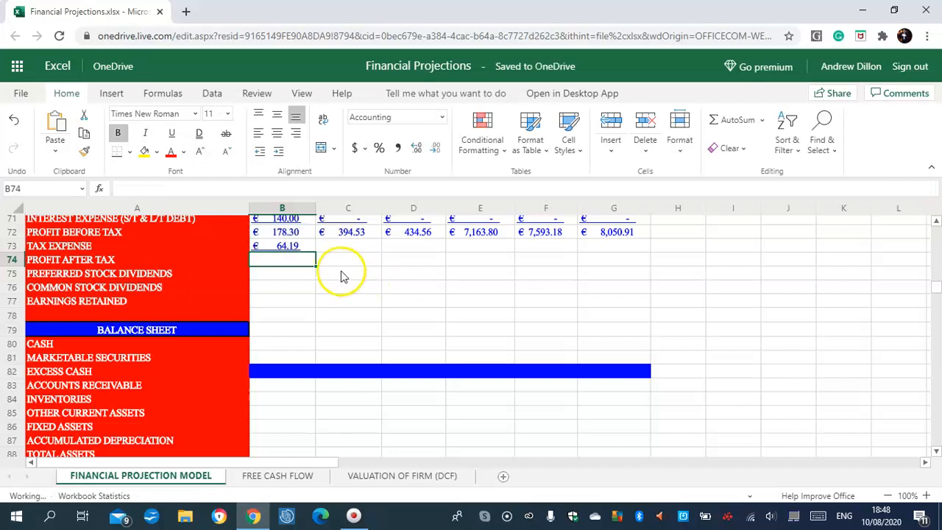
Step: Enter the year +1 tax expense formula =C72*$C$14 in C73
click(354, 234)
click(358, 246)
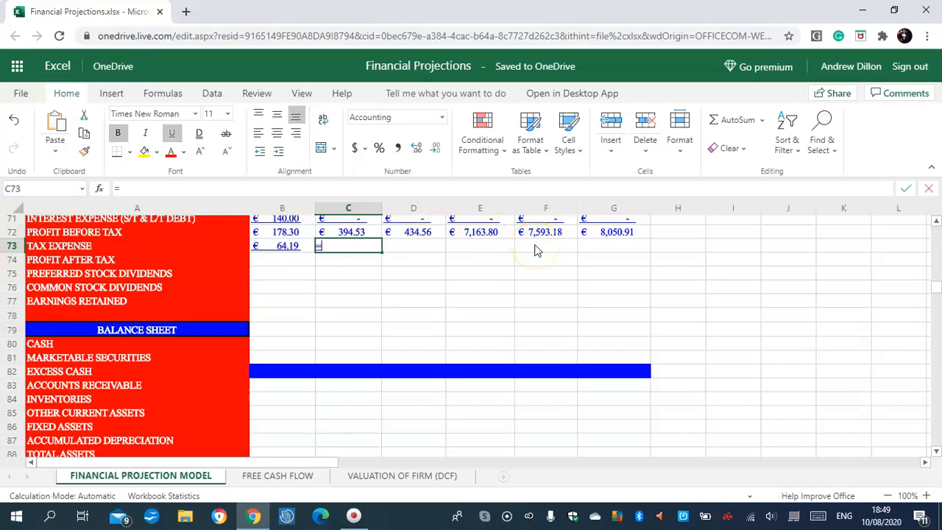
text(=c72)
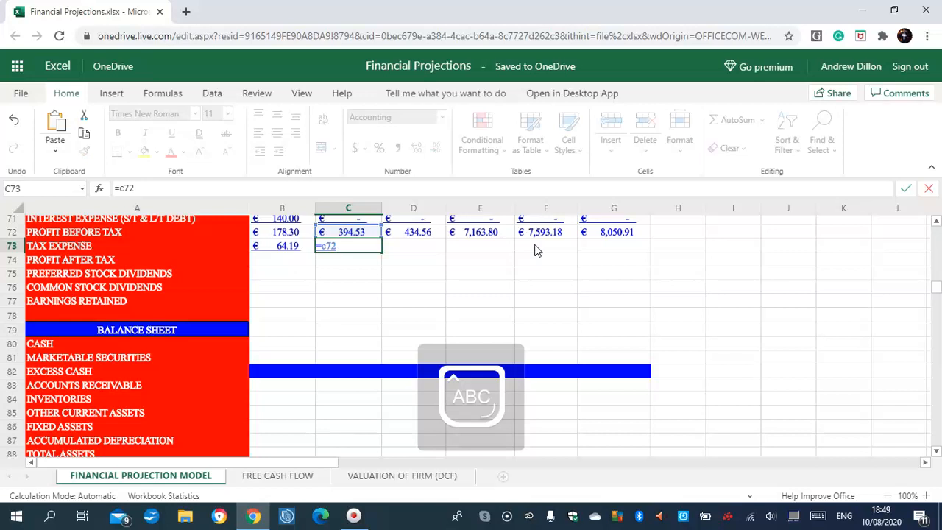
text(*)
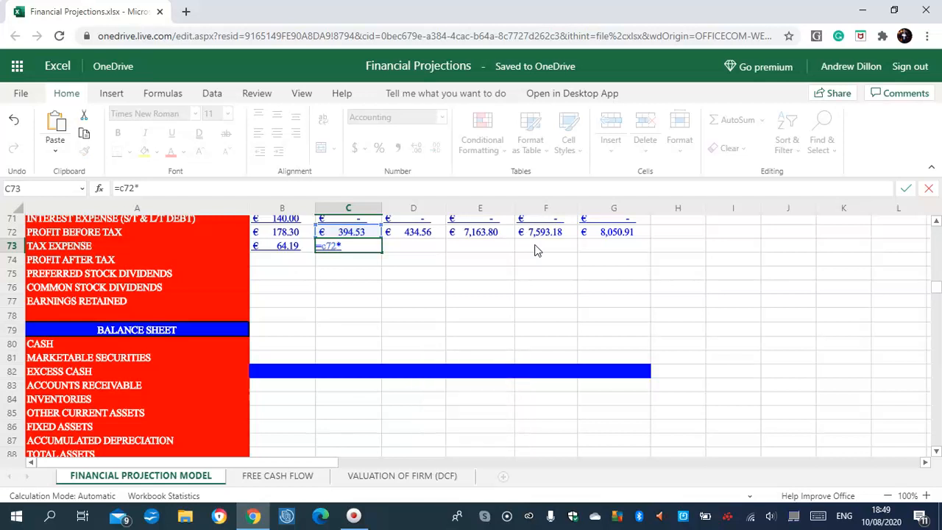
text($C$14)
key(Return)
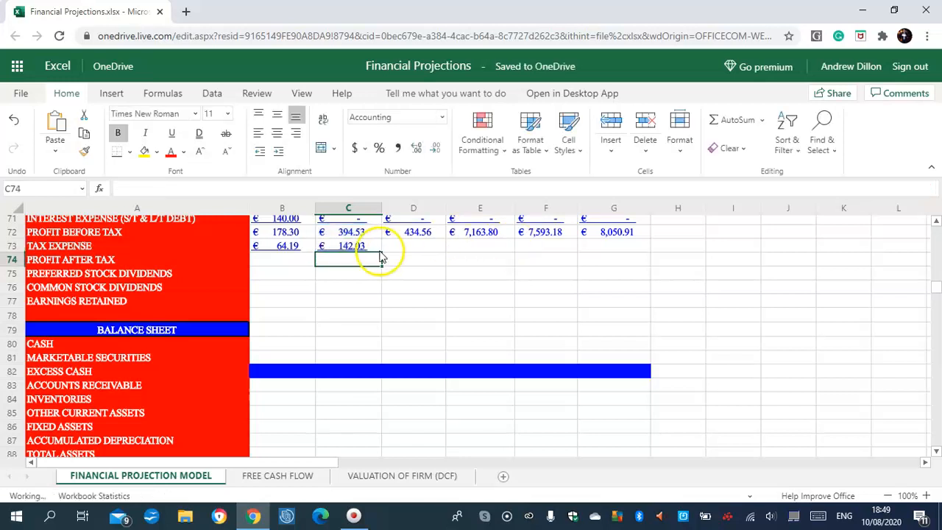
Step: Copy the year +1 tax expense formula from C73 across through year +5 in G73
click(368, 249)
drag(382, 250, 622, 255)
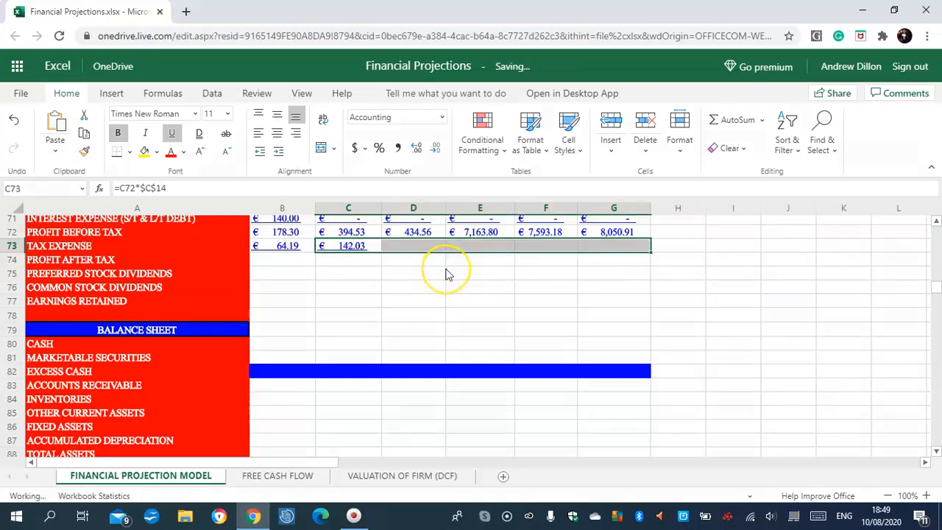
click(407, 250)
click(580, 249)
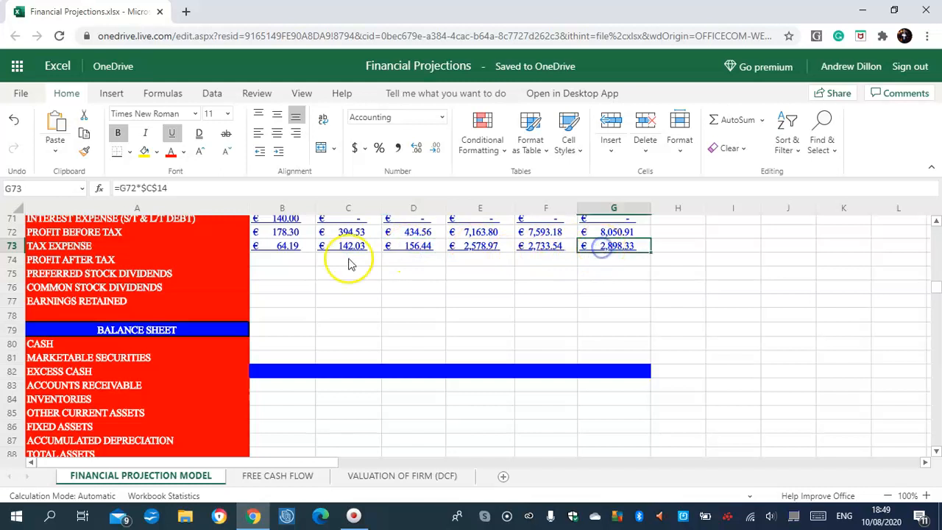
Step: Calculate last-year profit after tax in B74 with the formula =B72-B73
click(280, 250)
click(299, 262)
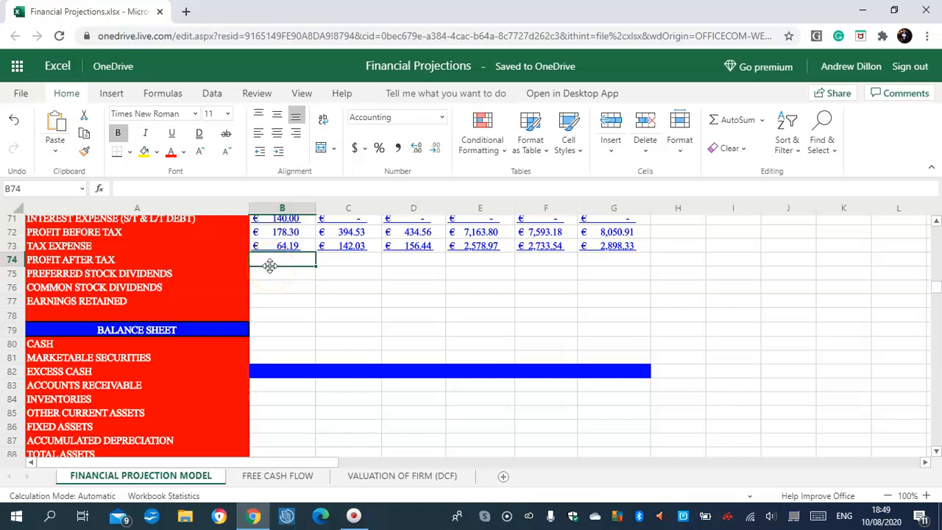
text(=B72)
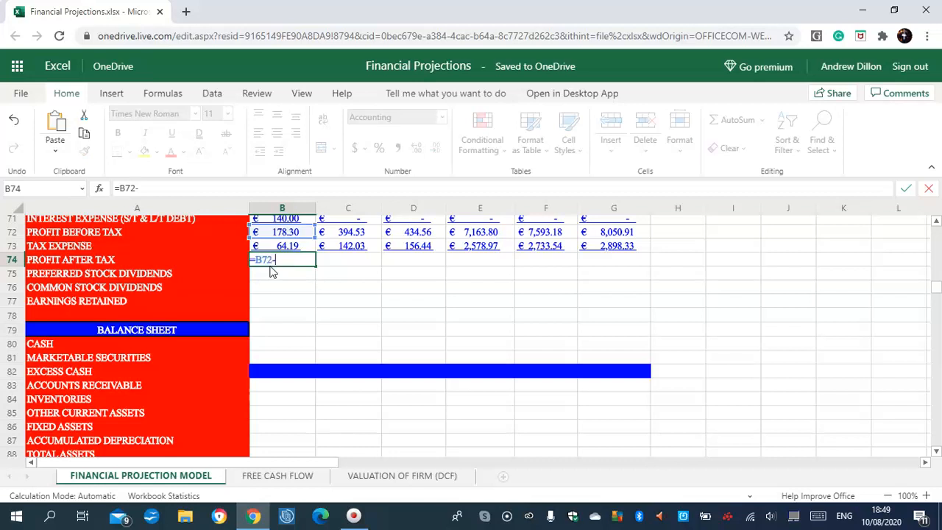
text(-B73)
key(Return)
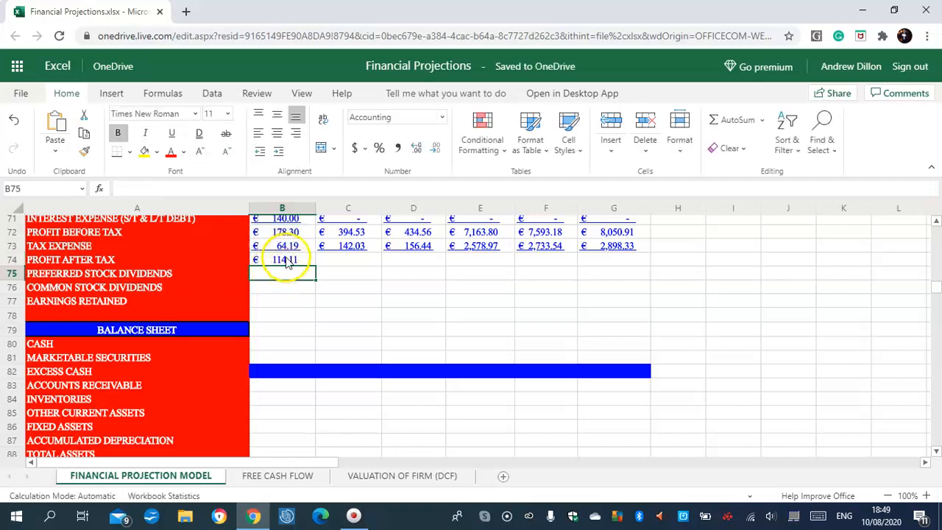
Step: Review the cells behind last-year profit after tax and copy the B74 formula across through year +5 in G74
click(285, 259)
click(287, 232)
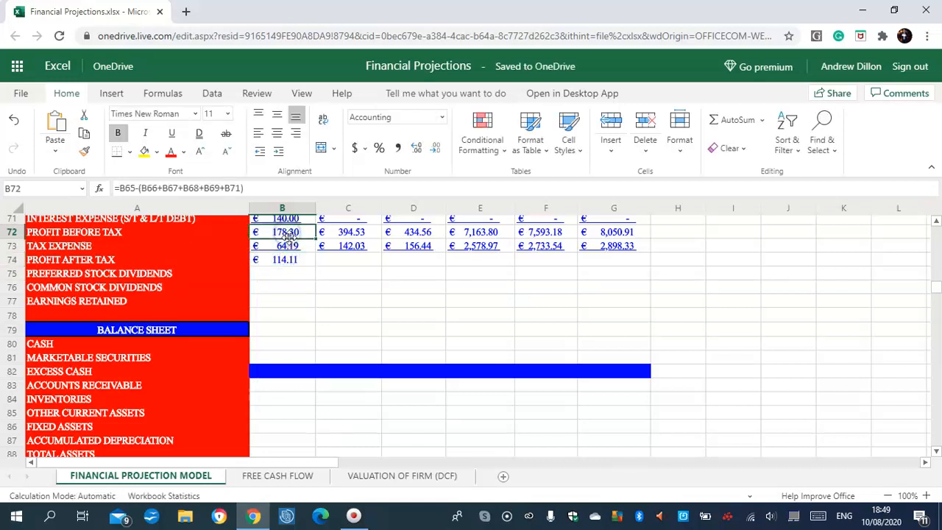
click(288, 248)
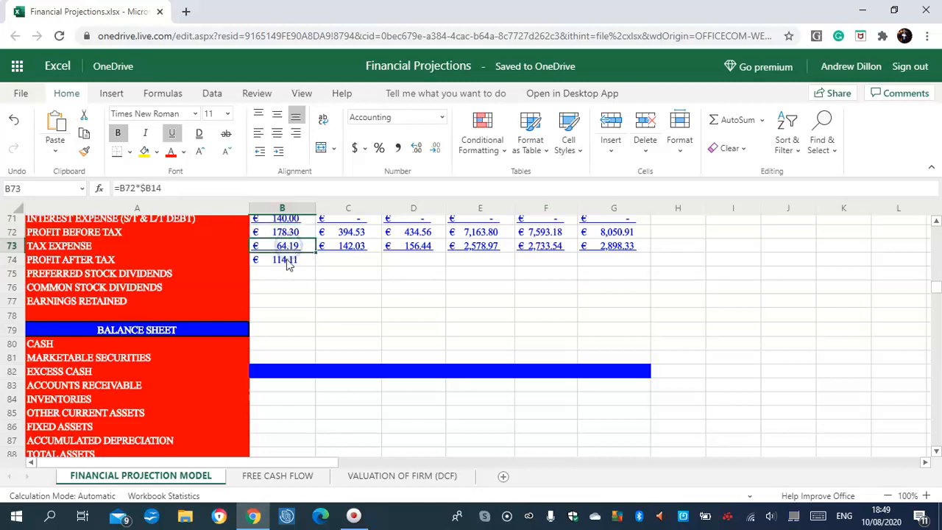
click(285, 261)
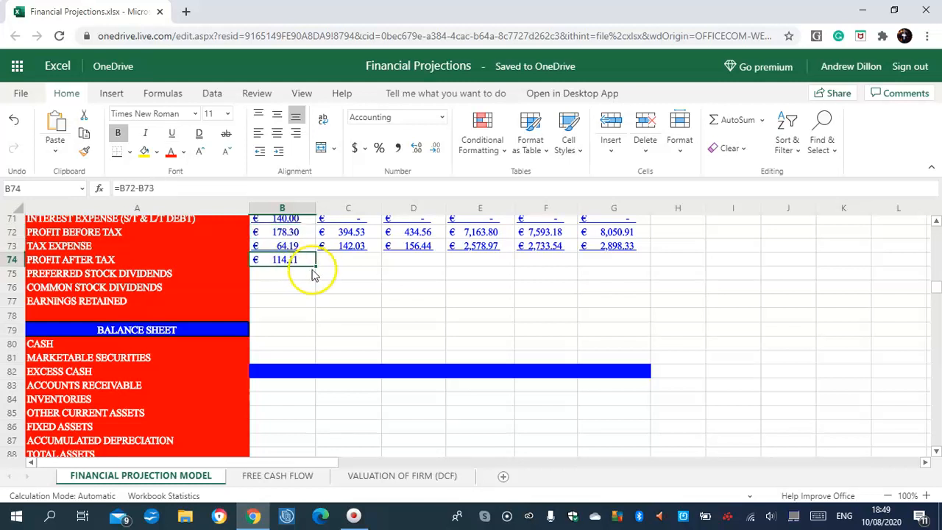
drag(316, 266, 615, 260)
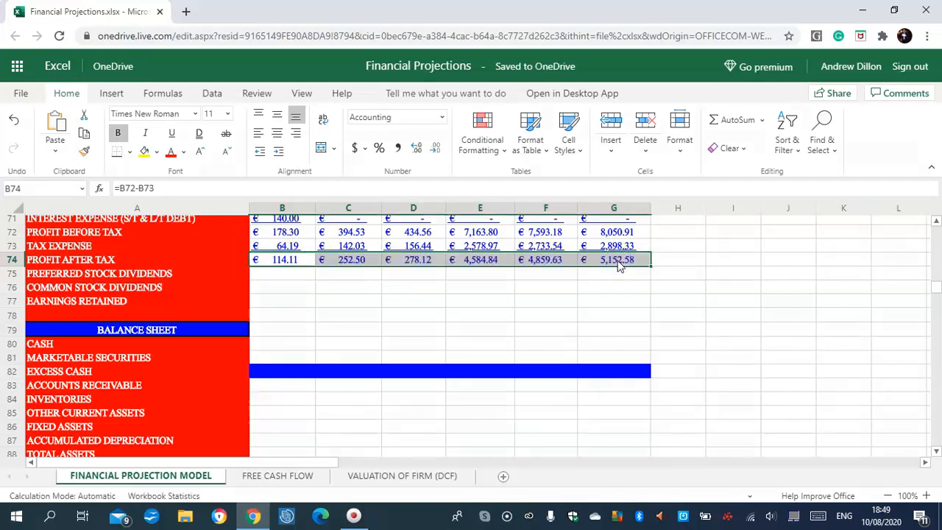
Step: Check the copied profit after tax formulas for years +5 and +4 in G74 and F74
click(619, 266)
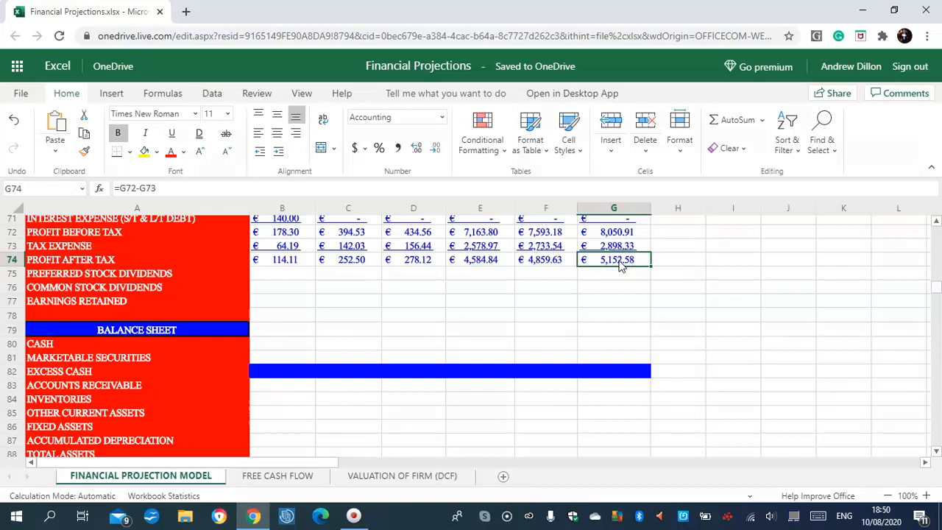
click(549, 263)
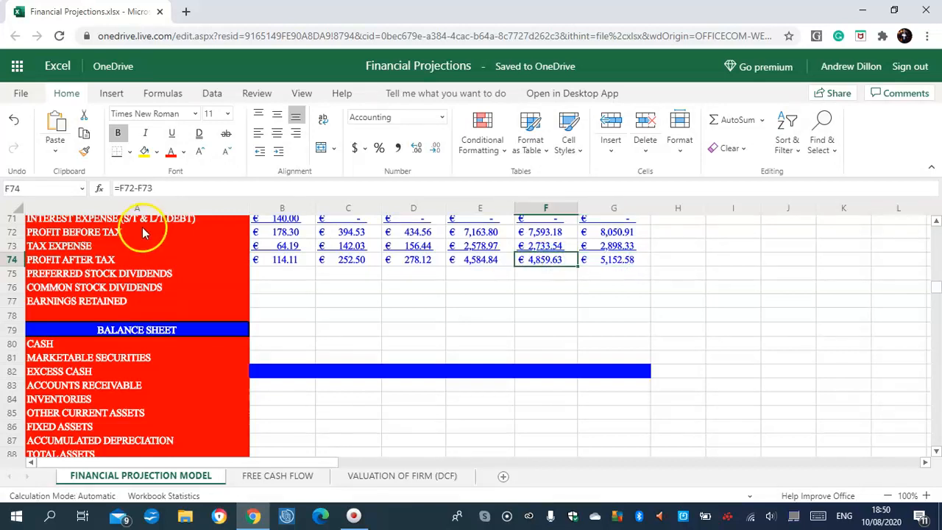
click(176, 188)
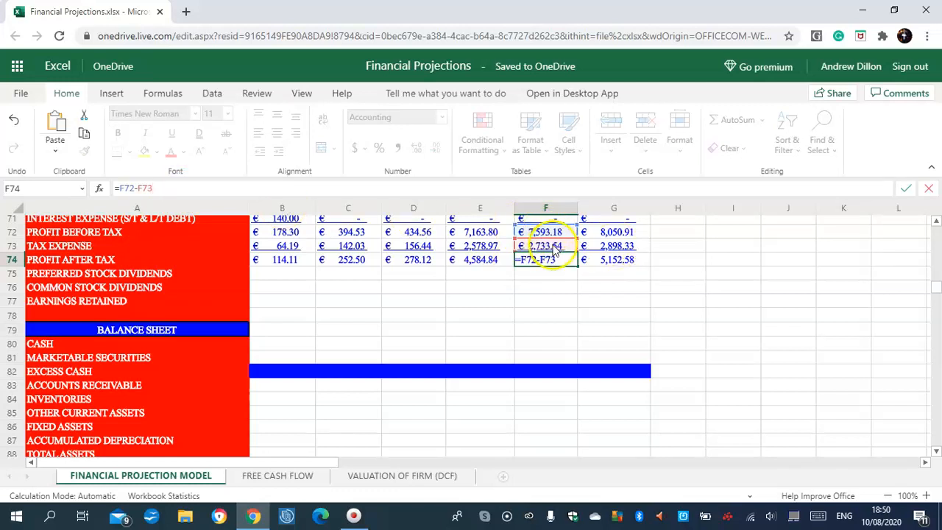
click(195, 191)
key(Return)
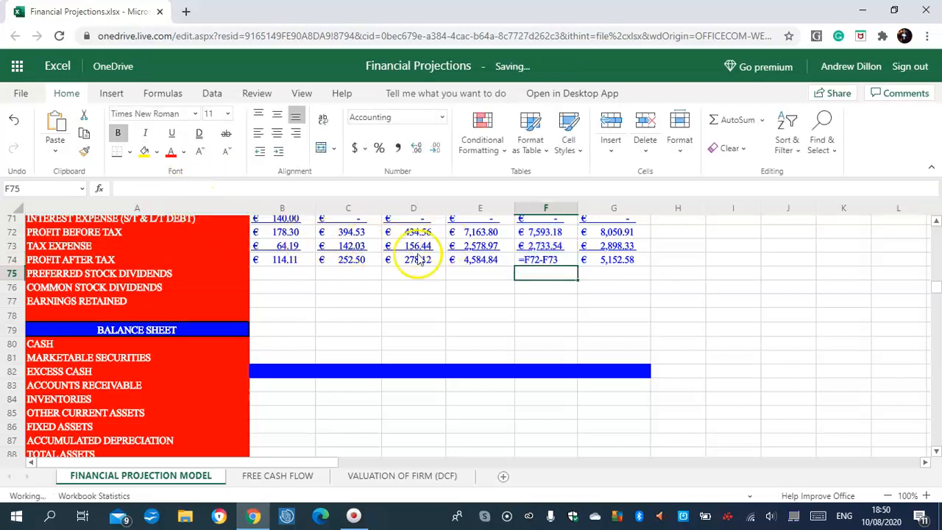
Step: Link last-year preferred stock dividends in B75 to the input cell with =$B$15
click(286, 276)
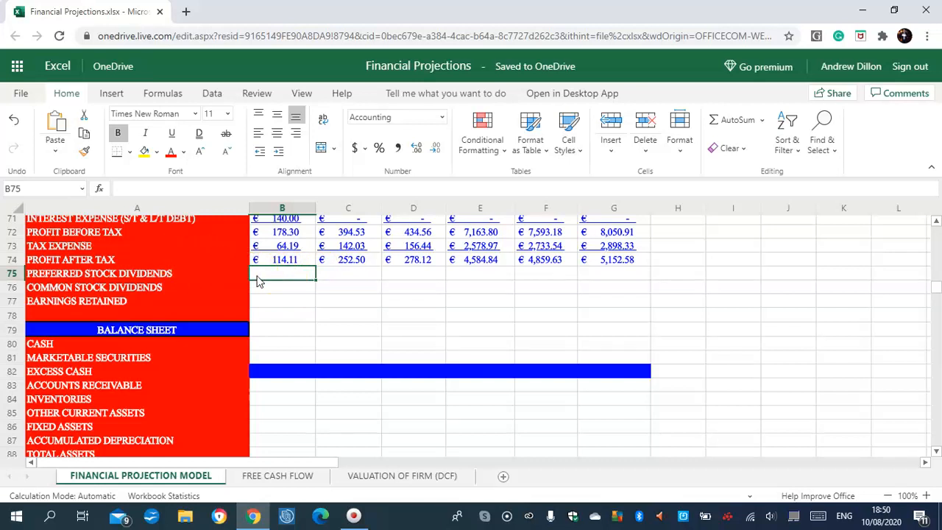
text(=)
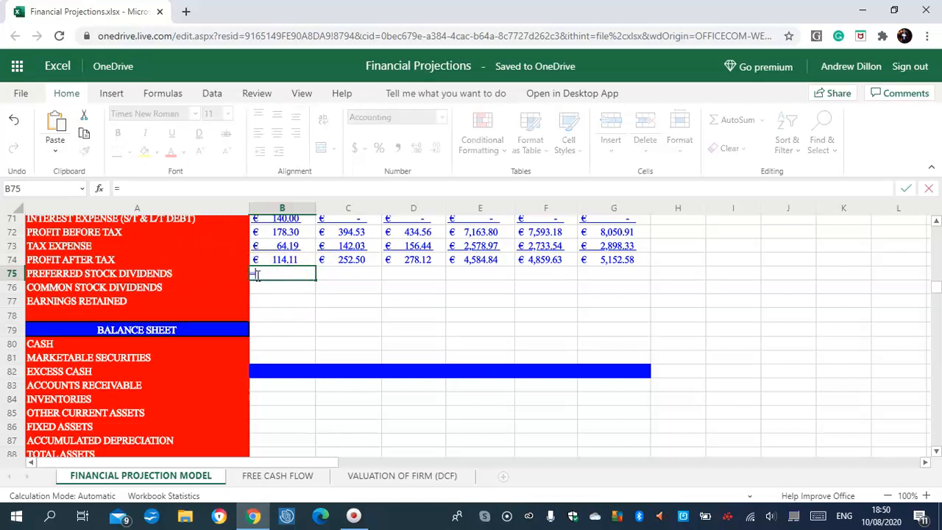
text($B$15)
key(Return)
Step: Enter =$C$18 for year +1 preferred stock dividends in C75 and copy it across through year +5 in G75
click(335, 274)
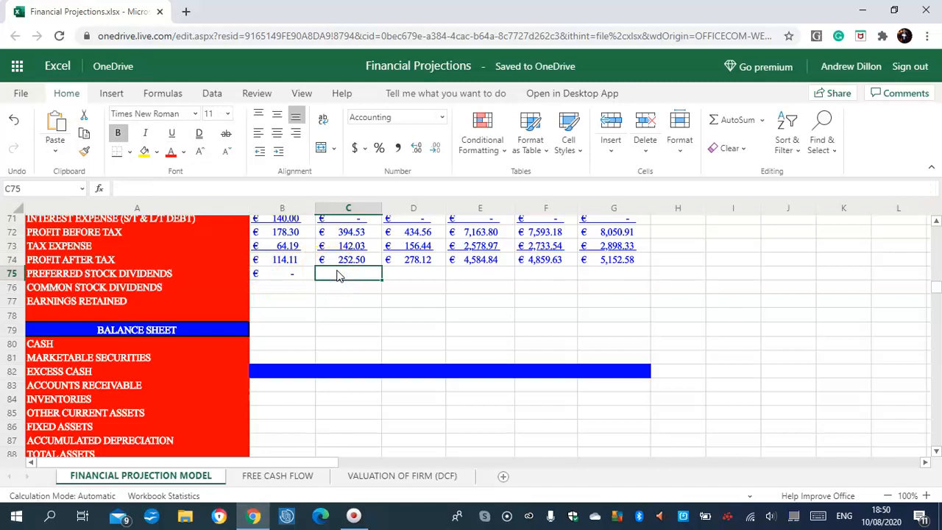
text(=)
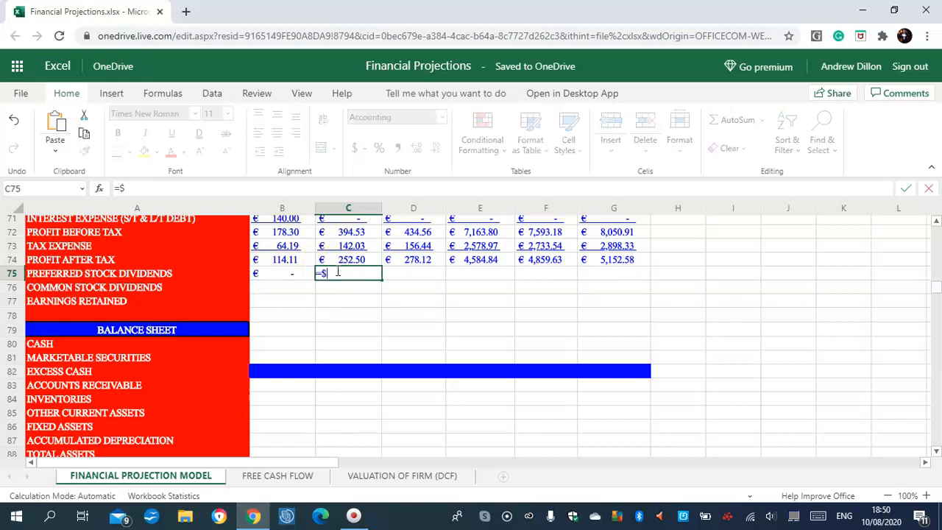
text($C$18)
key(Return)
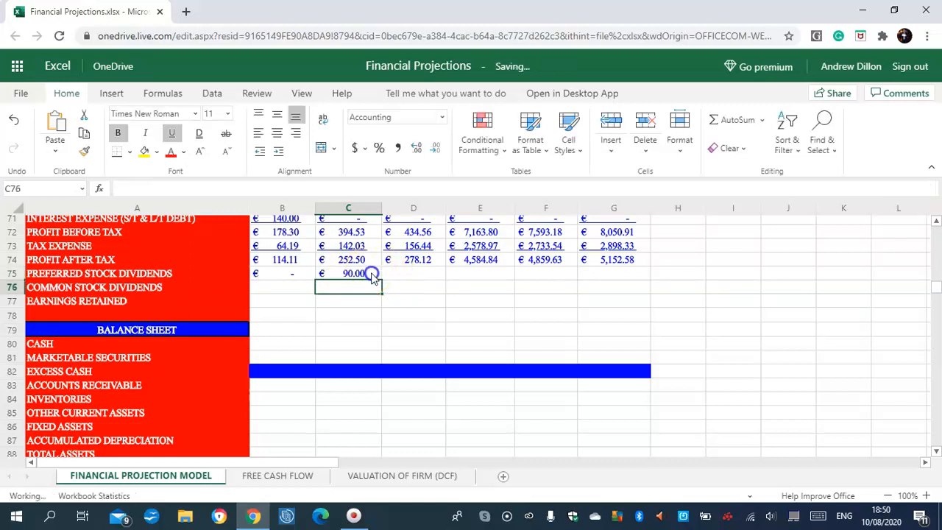
click(379, 275)
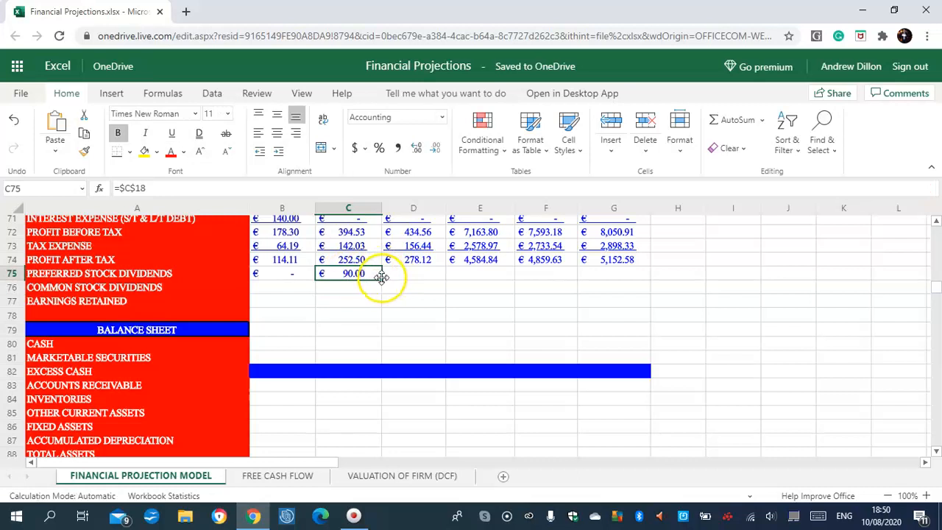
drag(381, 277, 591, 284)
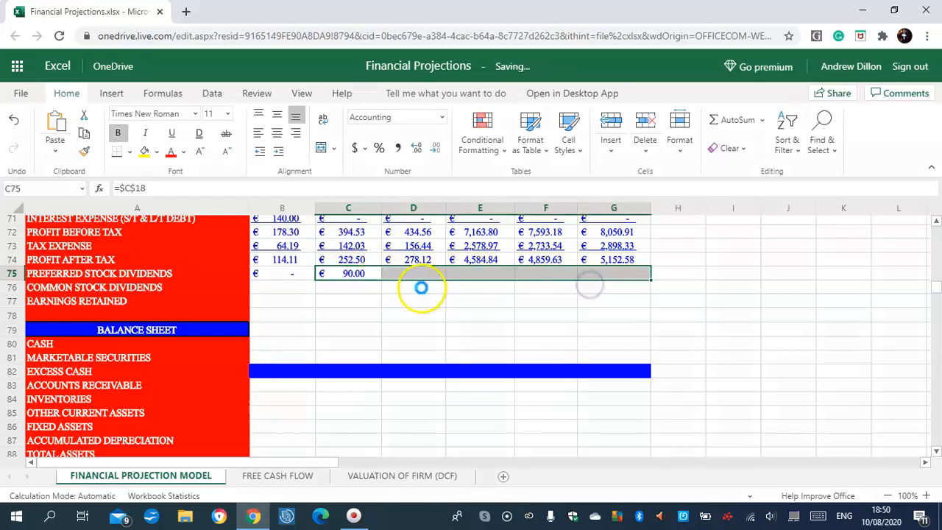
Step: Link last-year common stock dividends in B76 to the input cell with =$B$17
click(301, 288)
click(290, 289)
click(299, 291)
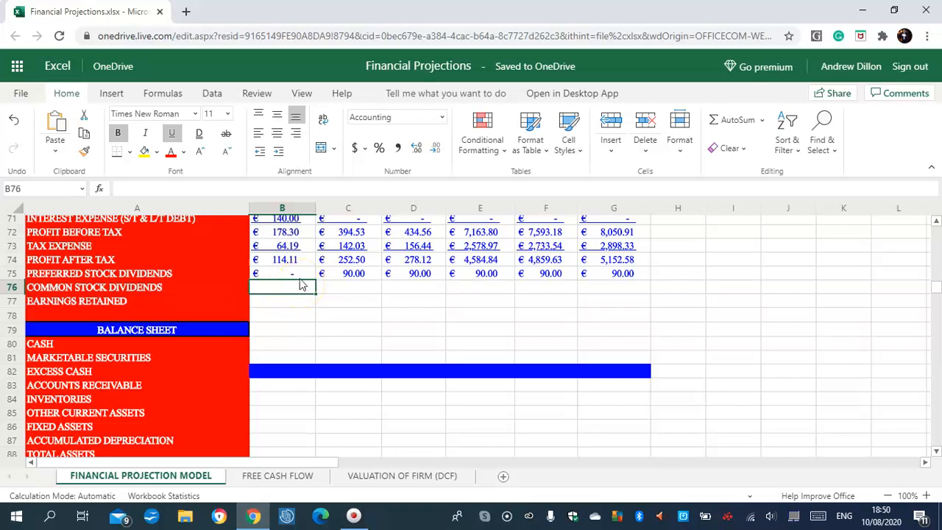
text(=)
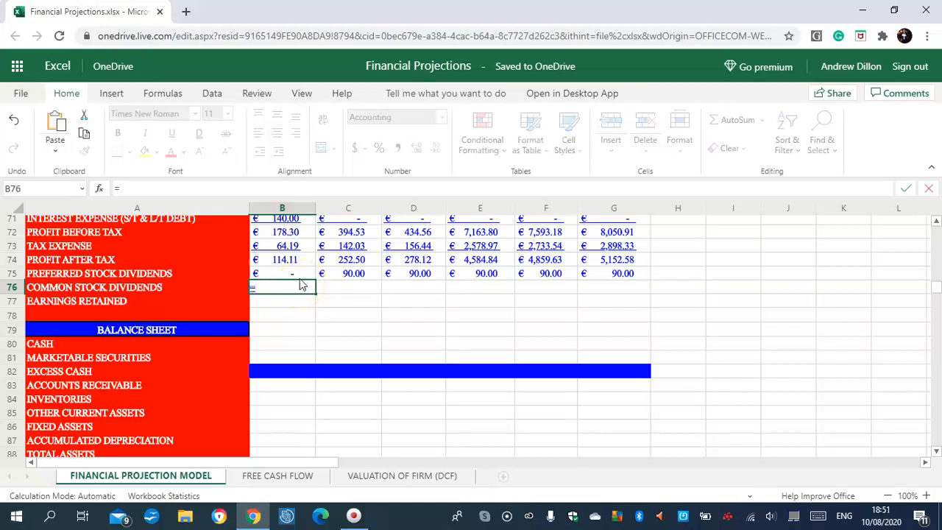
text($B$17)
key(Return)
Step: Link year +1 common stock dividends in C76 to the input cell with =$C$18
click(340, 292)
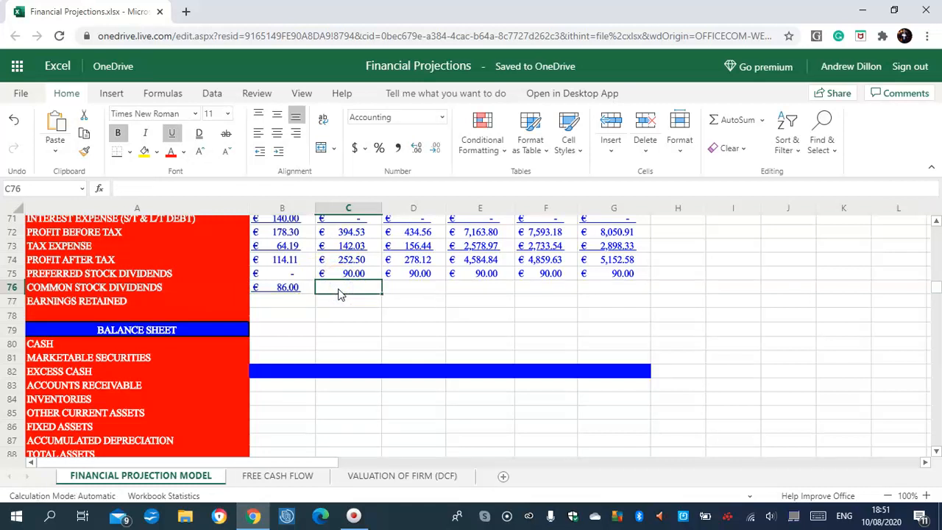
text(=)
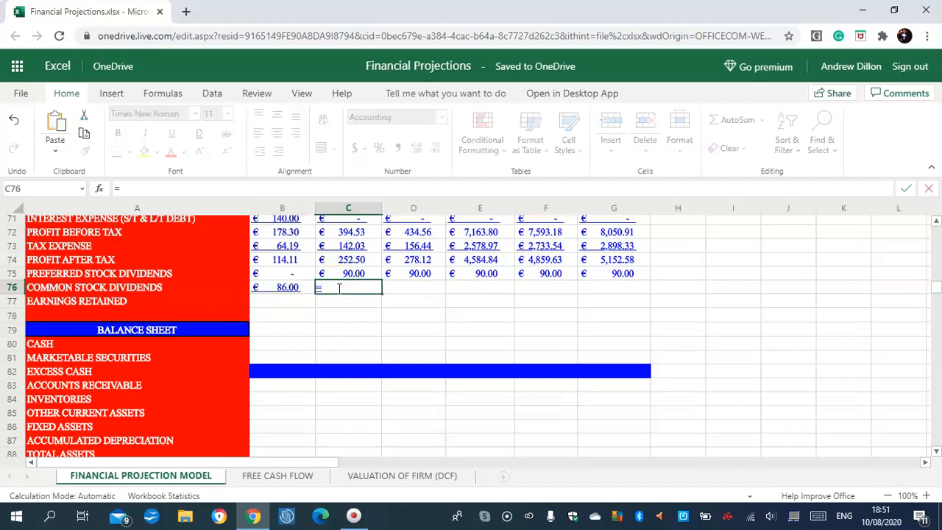
text($C$18)
key(Return)
Step: Correct year +1 preferred stock dividends in C75 to =$C$16 and copy the formula across through year +5 in G75
click(343, 273)
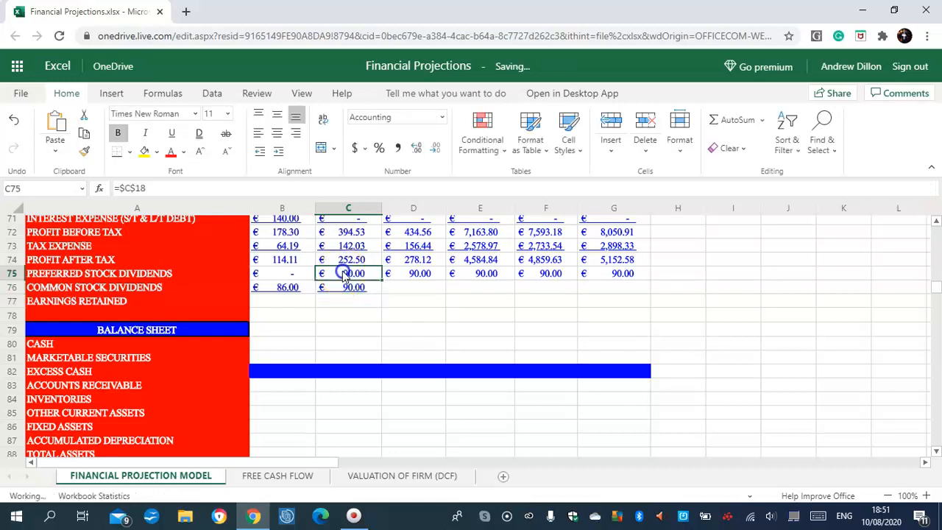
click(147, 188)
key(BackSpace)
text(6)
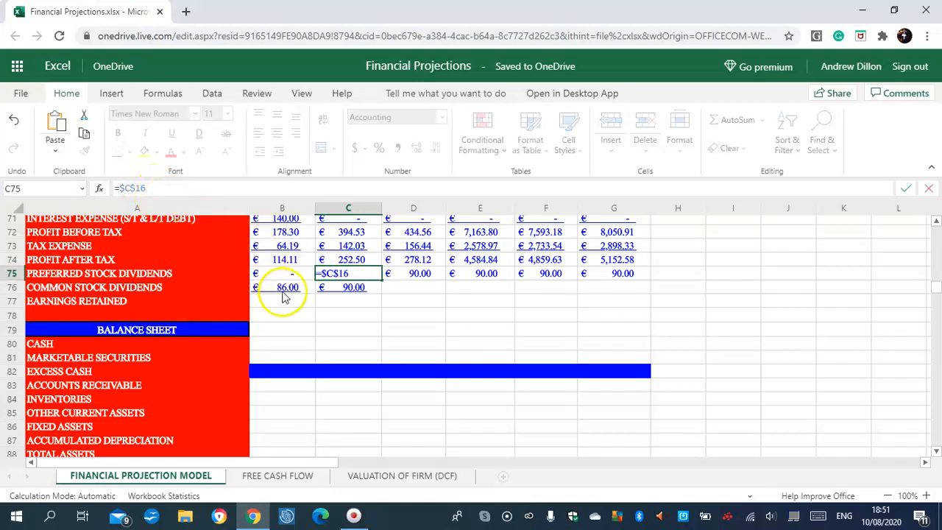
key(Return)
click(365, 274)
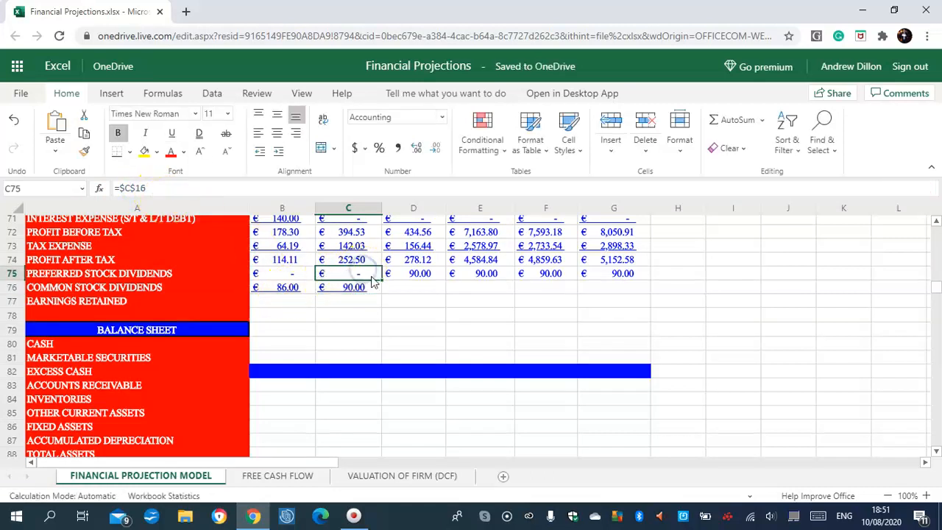
drag(511, 276, 610, 280)
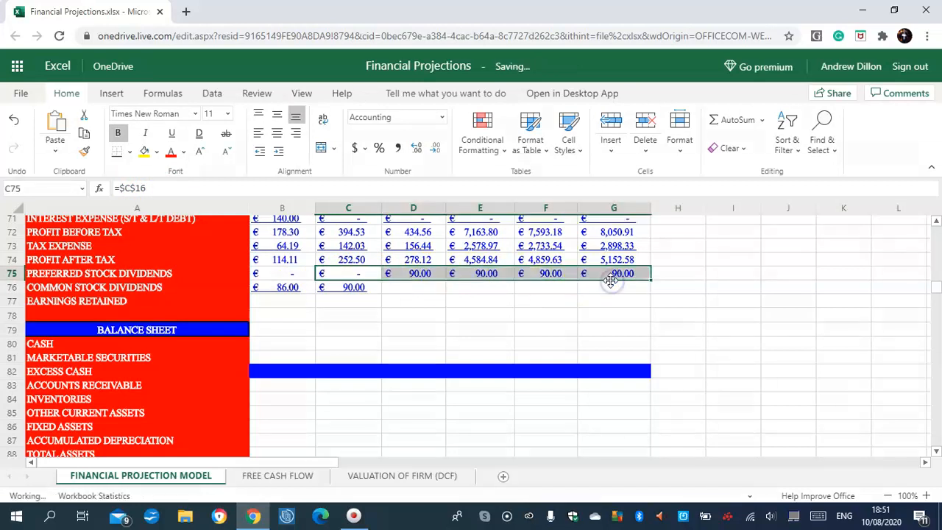
Step: Copy the year +1 common stock dividends formula from C76 across through year +5 in G76
click(355, 287)
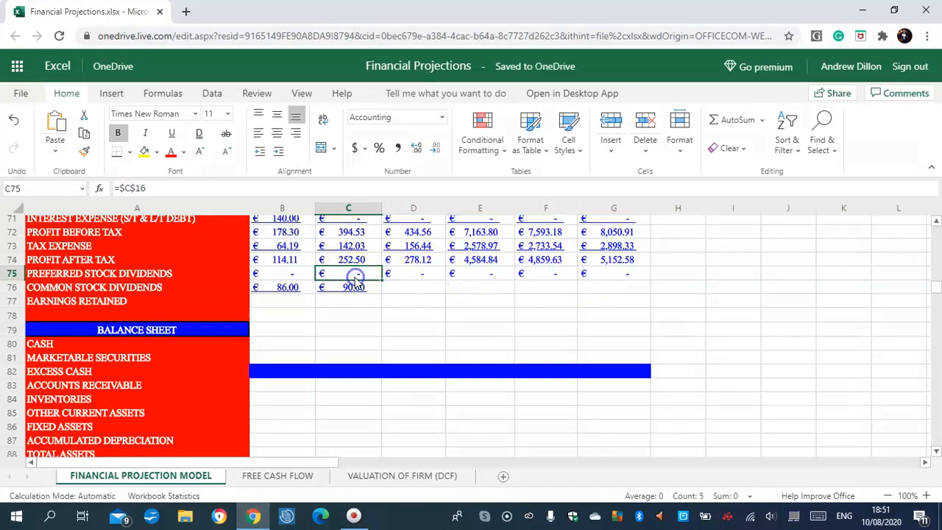
drag(382, 295, 581, 292)
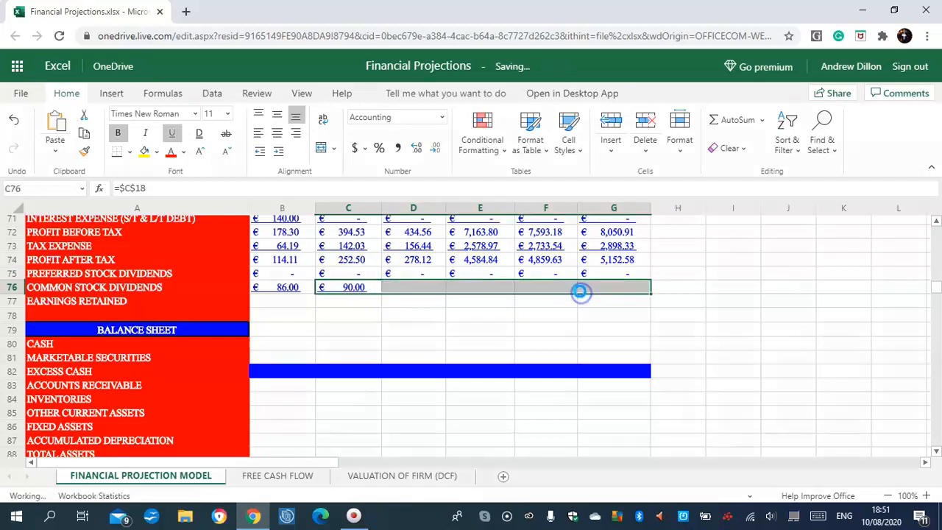
Step: Calculate last-year earnings retained in B77 with =B74-B75-B76 and copy the formula across through year +5 in G77
click(283, 301)
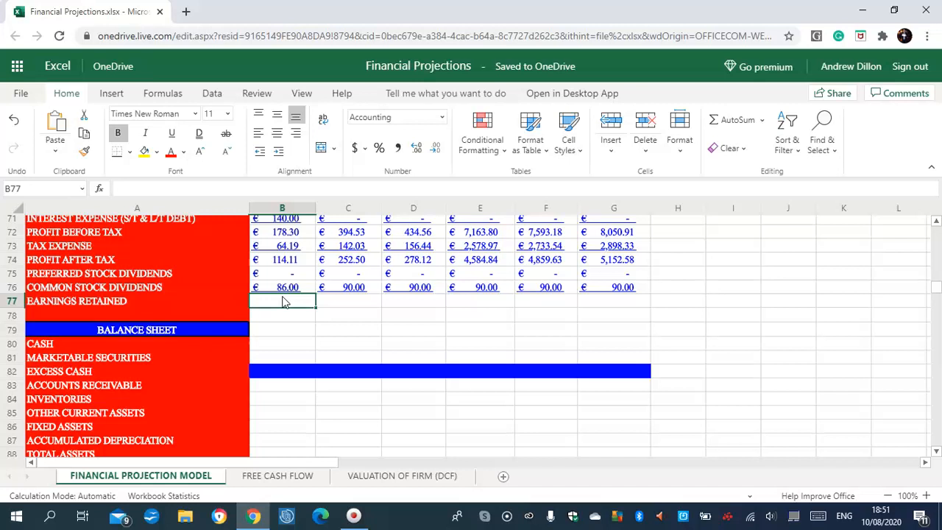
click(286, 302)
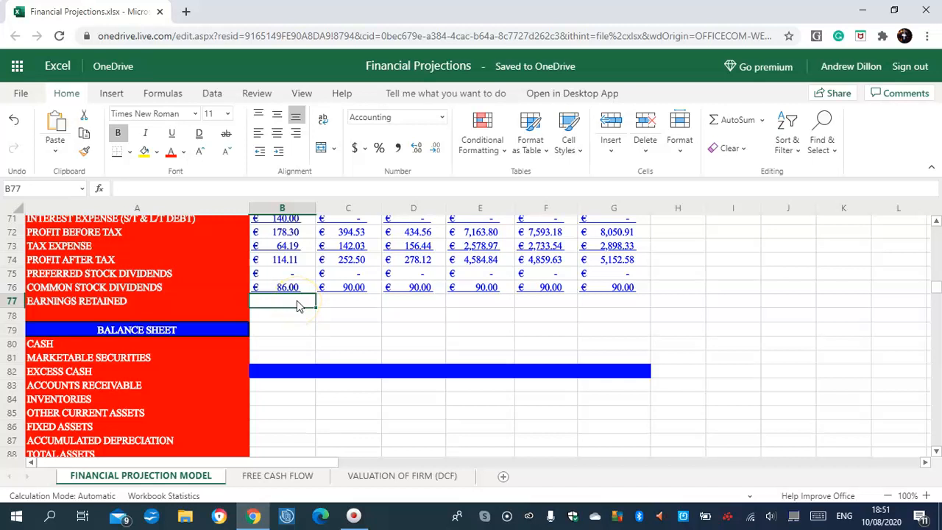
text(=B74)
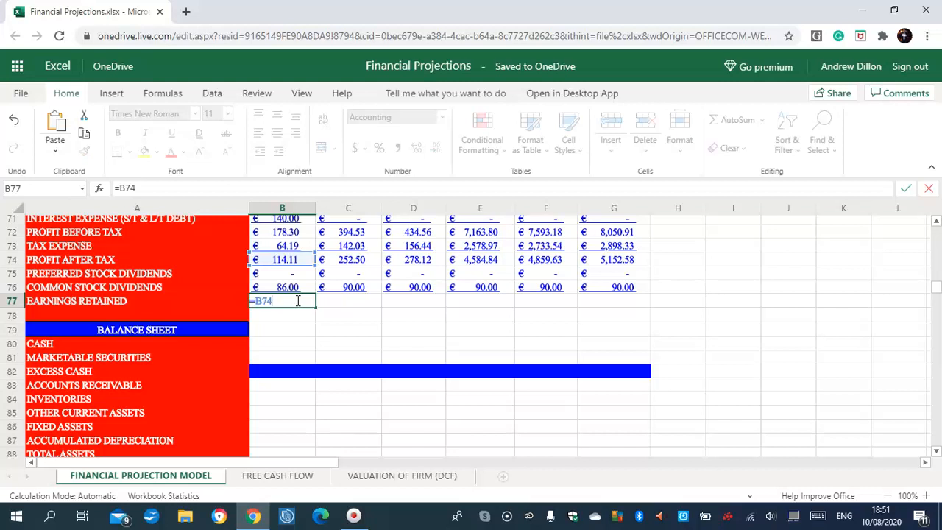
text(-B75)
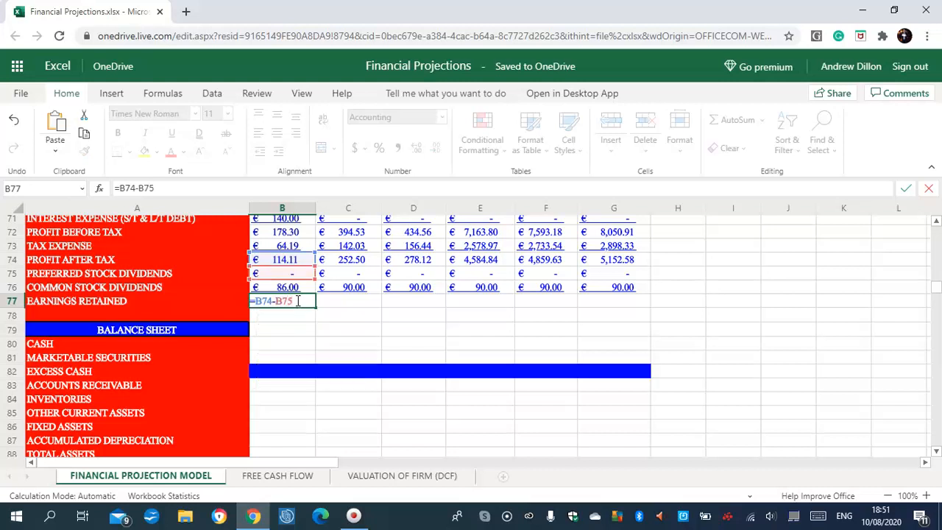
text(-B76)
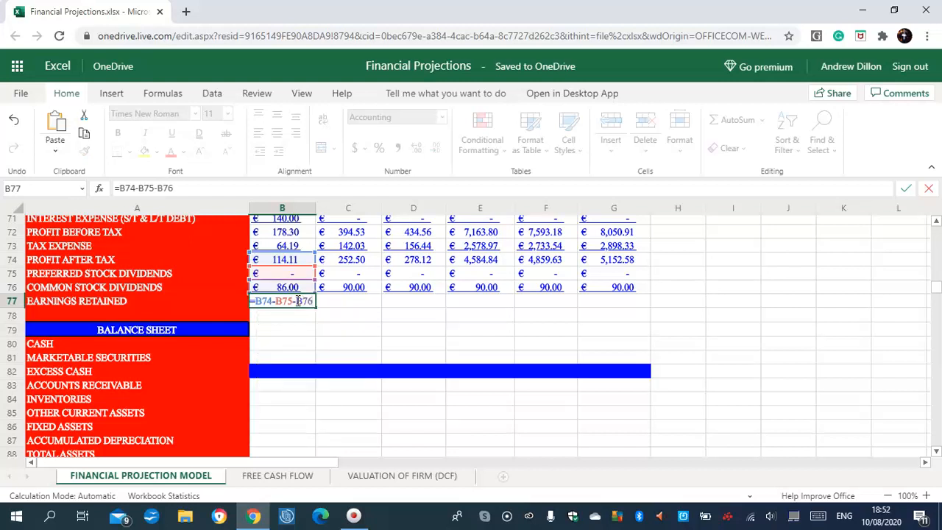
key(Return)
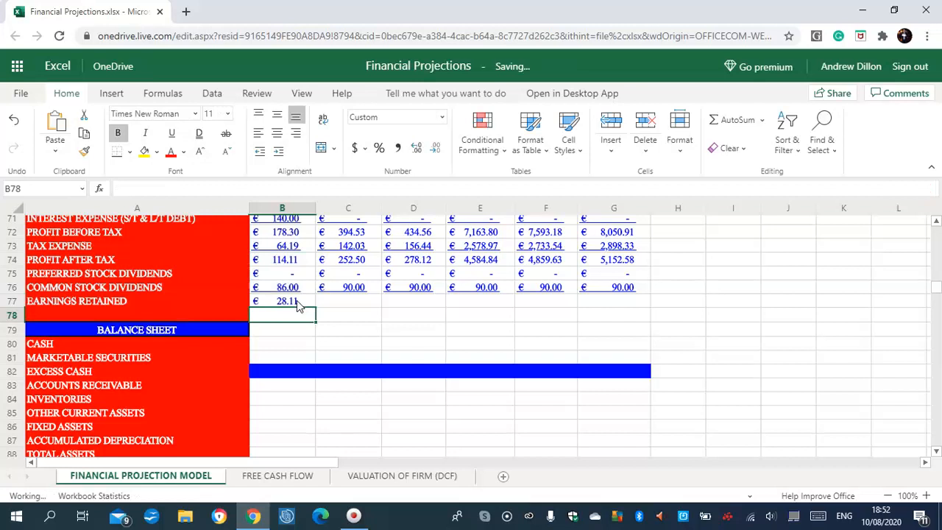
click(297, 304)
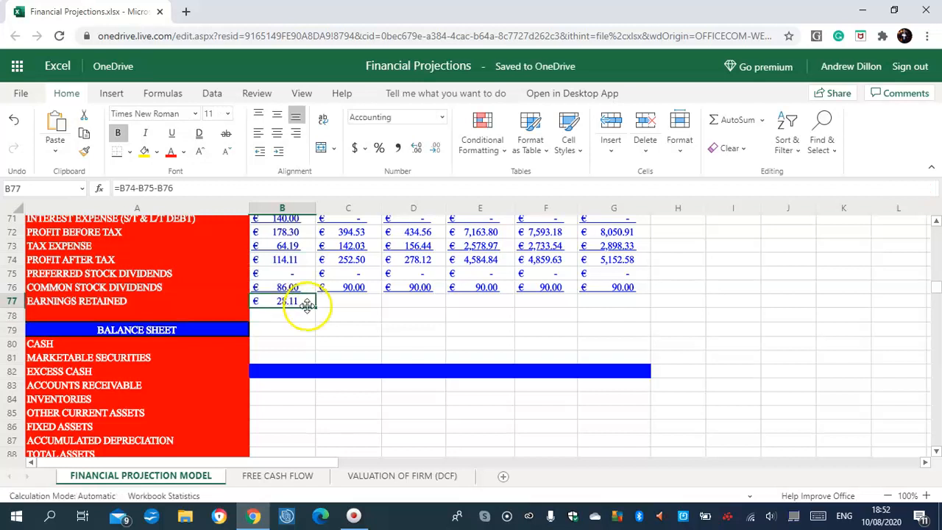
drag(315, 309, 606, 295)
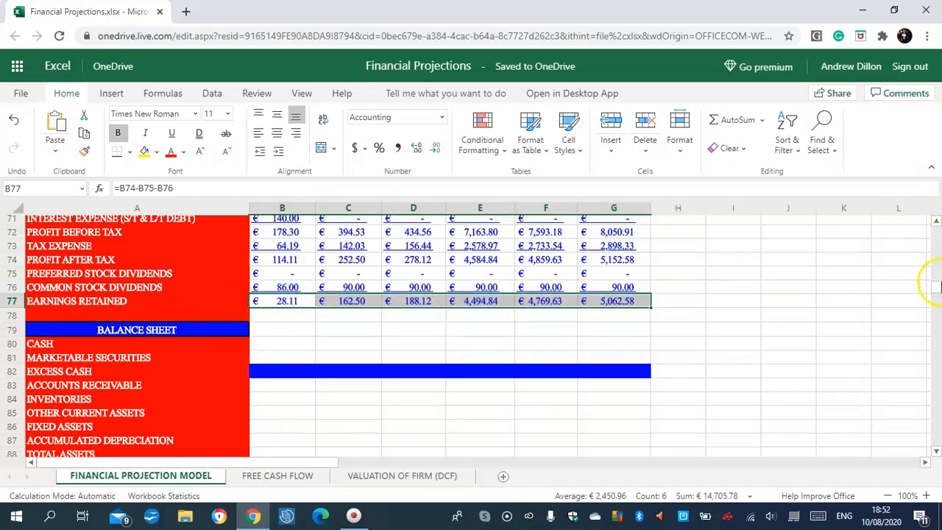
Step: Review the income statement from sales downward, checking last-year formulas and the year headings from last year to year +5
scroll(937, 287, up, 4)
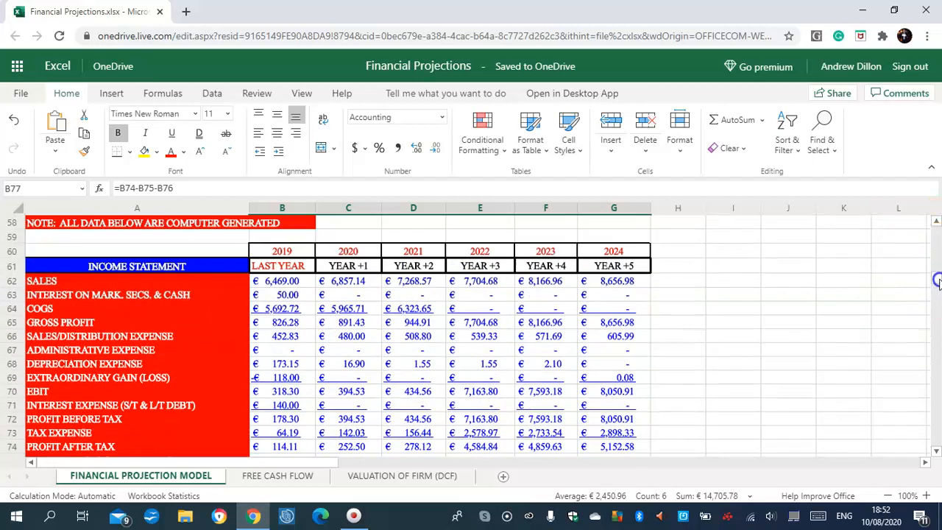
scroll(937, 283, down, 2)
scroll(937, 283, up, 2)
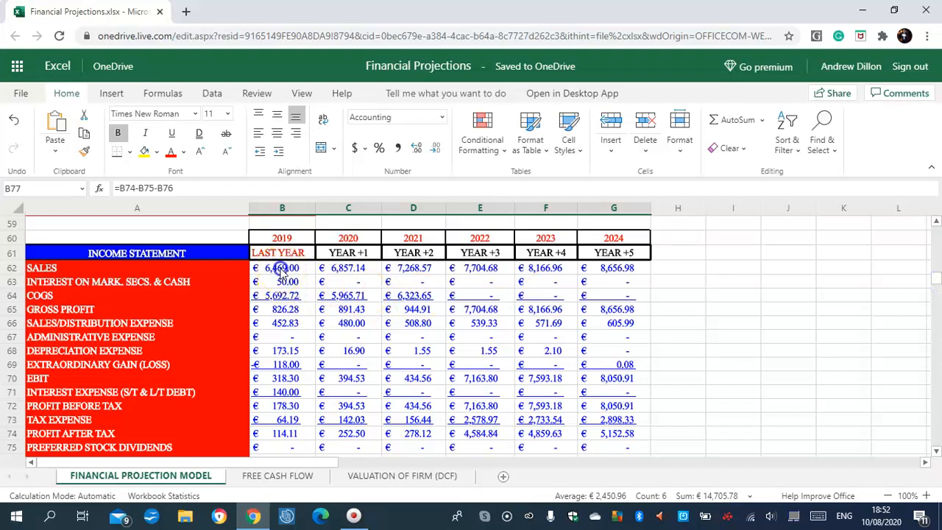
click(280, 270)
click(288, 282)
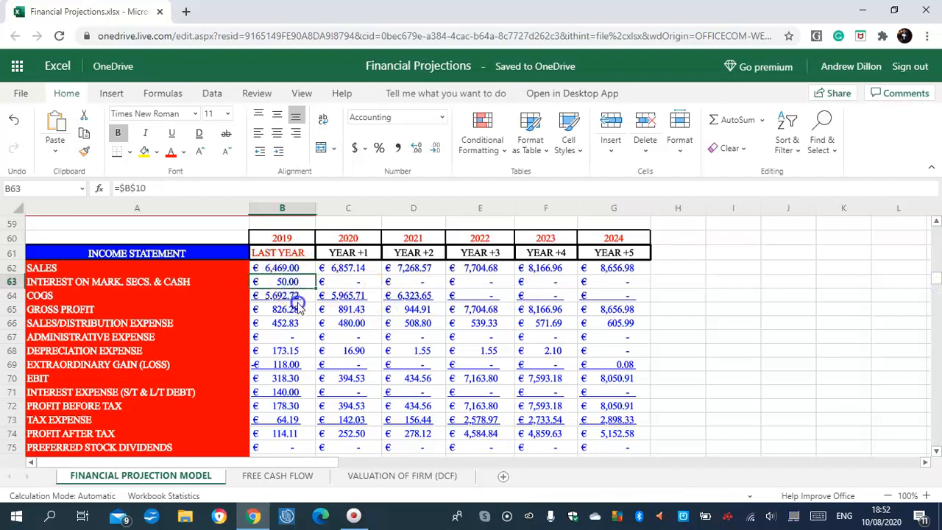
click(296, 309)
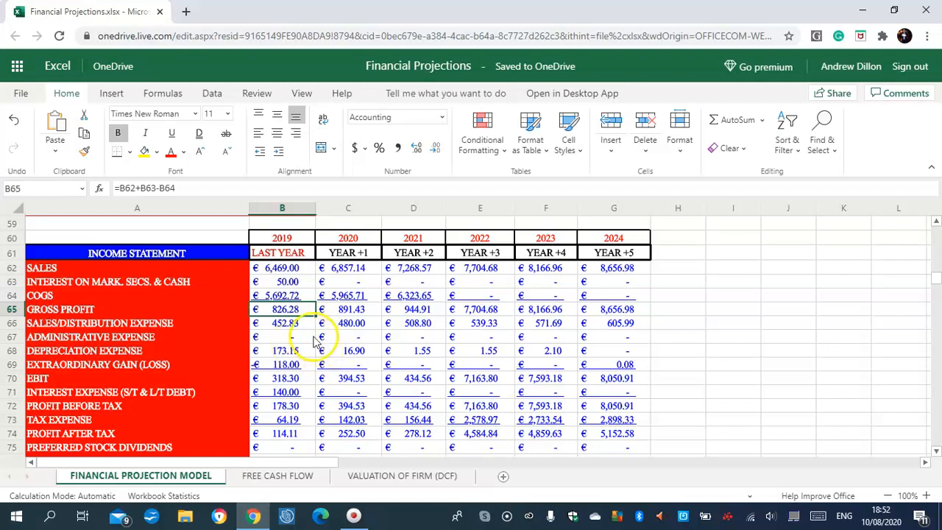
click(304, 379)
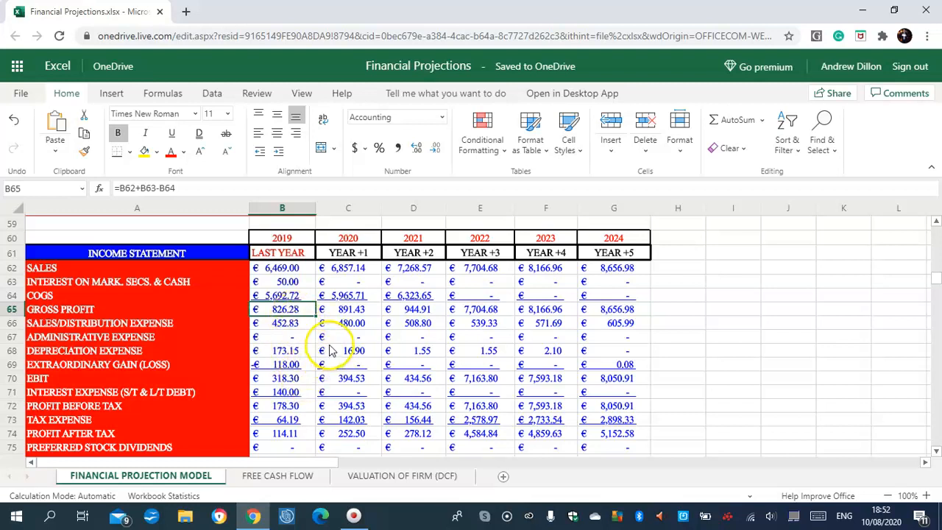
click(292, 325)
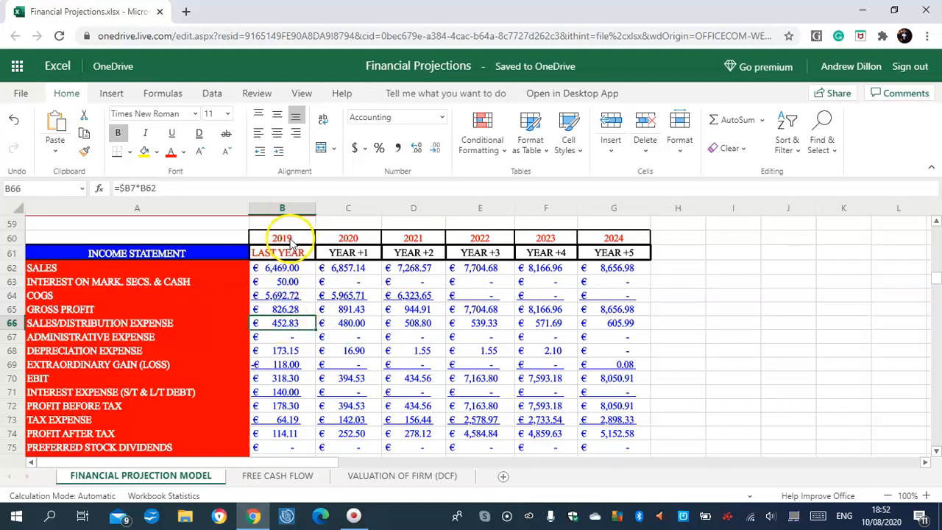
click(292, 253)
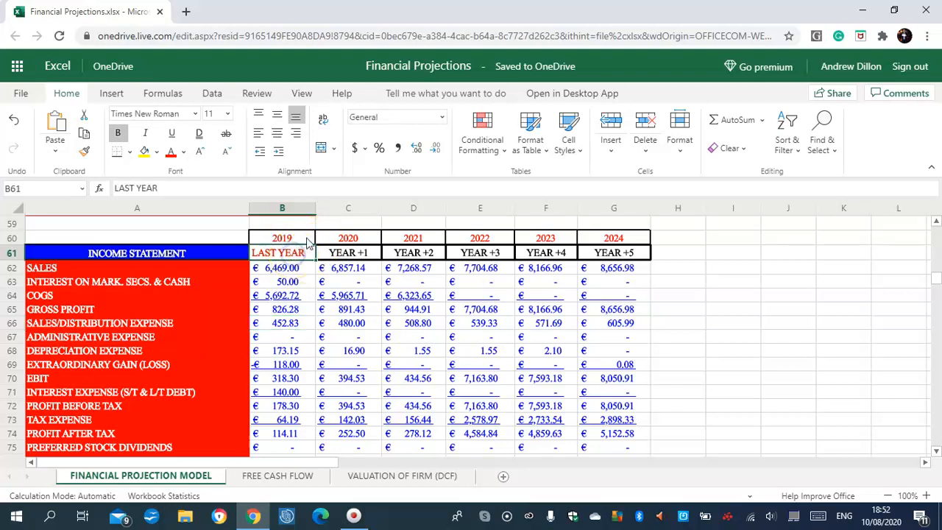
click(635, 238)
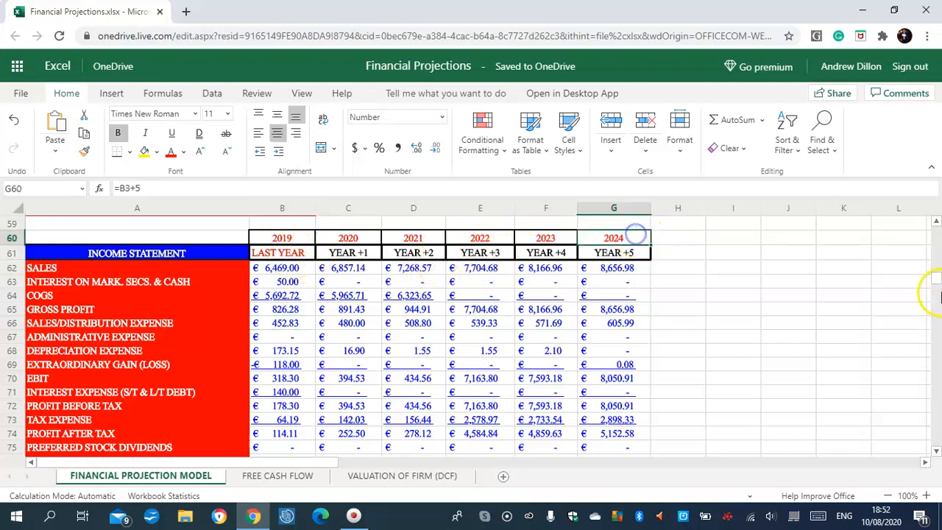
Step: Link last-year cash in B80 of the balance sheet to its input cell with =$B$19
drag(938, 280, 938, 293)
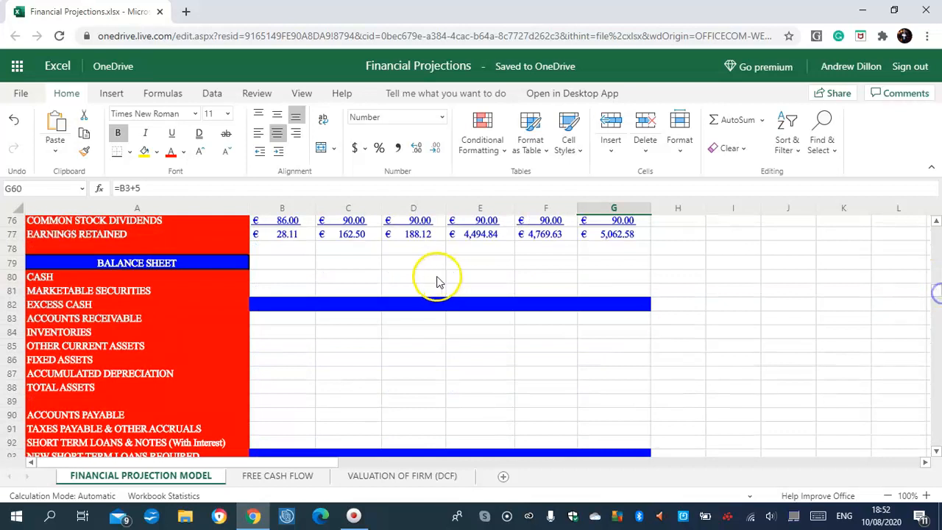
click(289, 277)
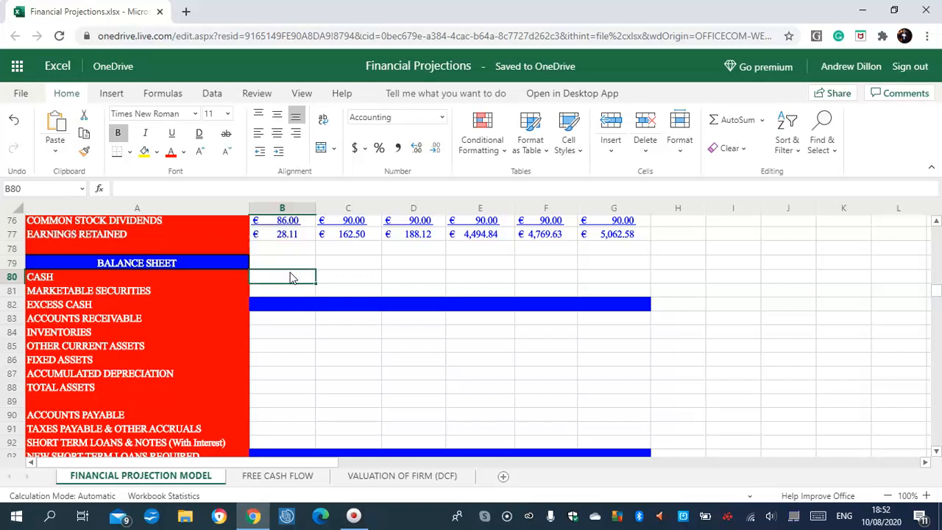
text(=)
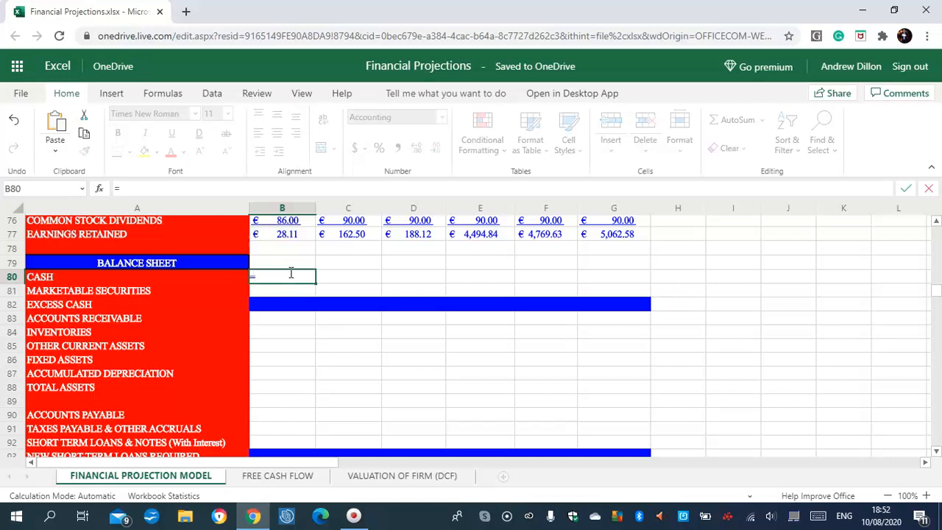
text(IF)
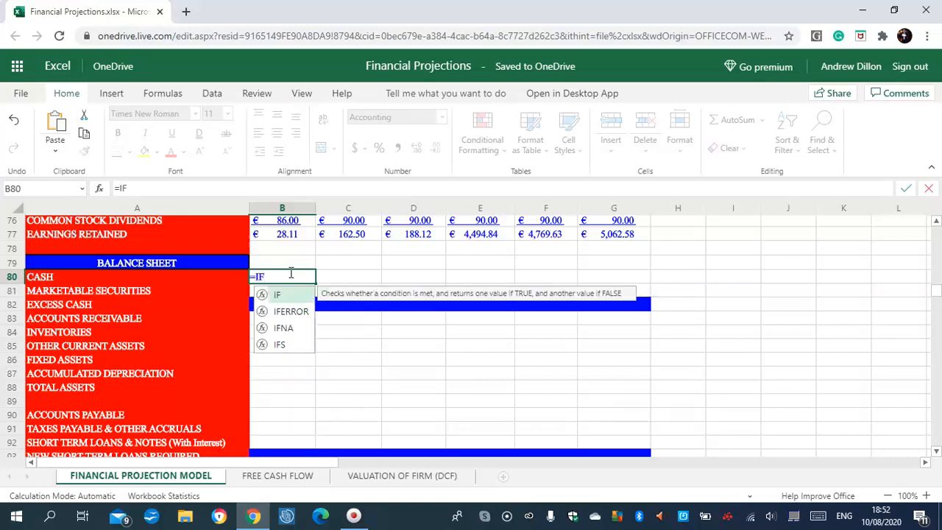
text(()
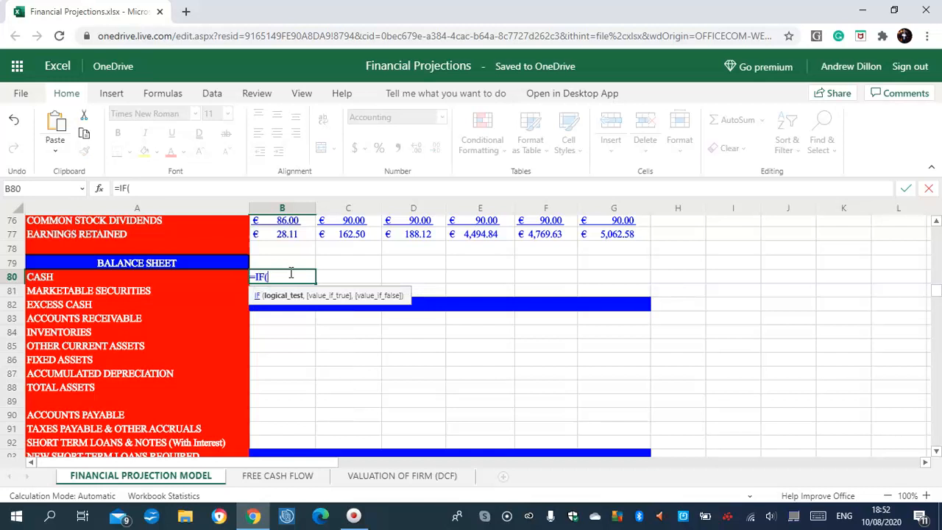
key(BackSpace)
key(BackSpace)
key(BackSpace)
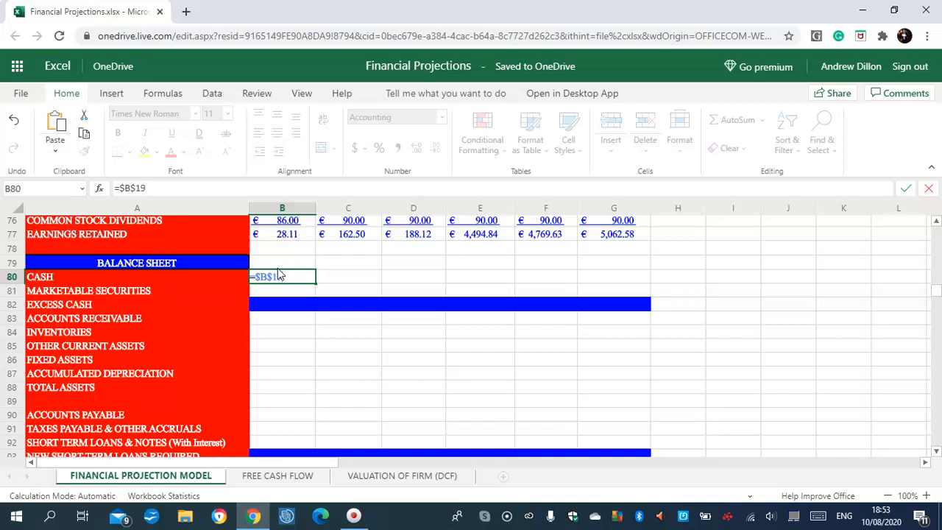
key(Return)
Step: Calculate year +1 cash in C80 with =$C$20*C62 and copy the formula across through year +5 in G80
click(349, 276)
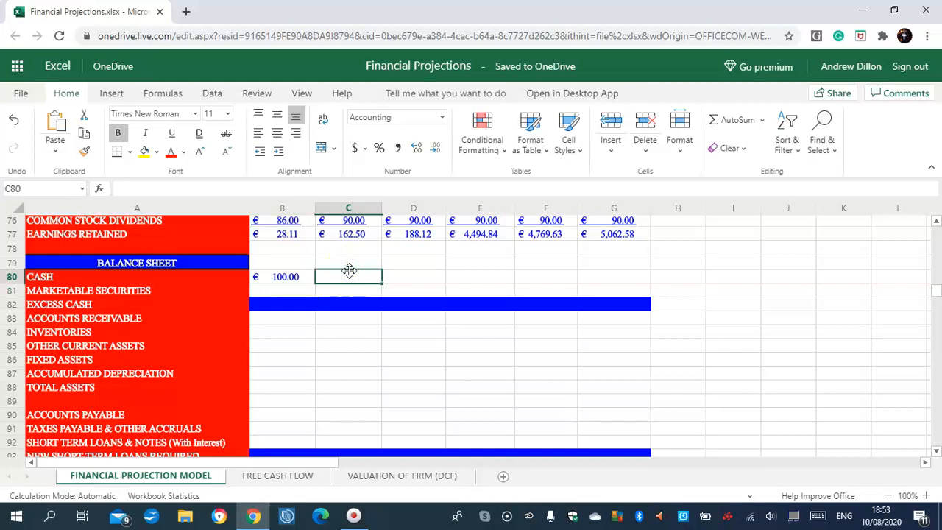
text(=)
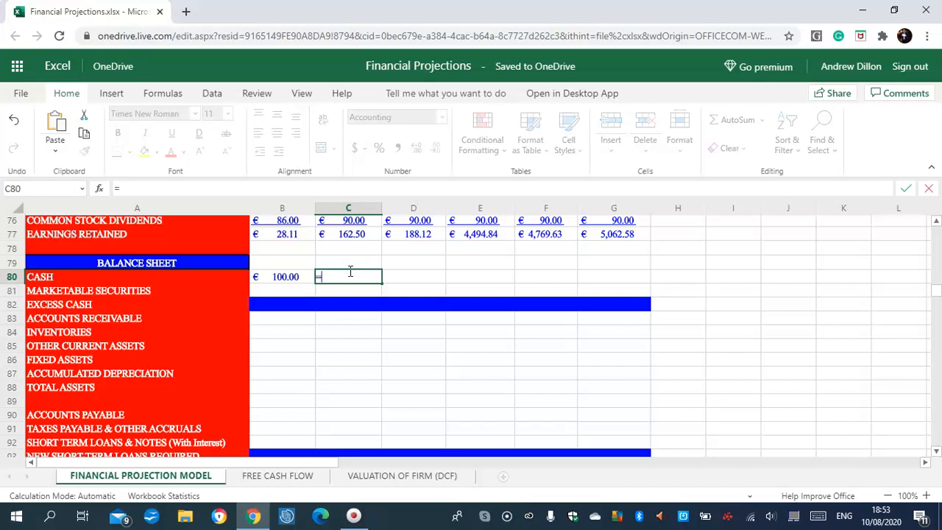
text($C$20*C62)
key(Return)
click(349, 276)
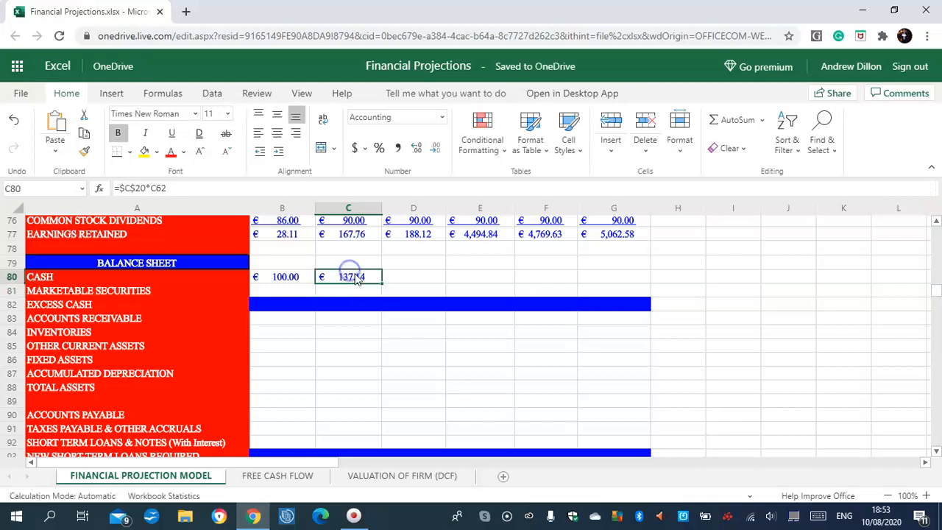
drag(384, 282, 640, 283)
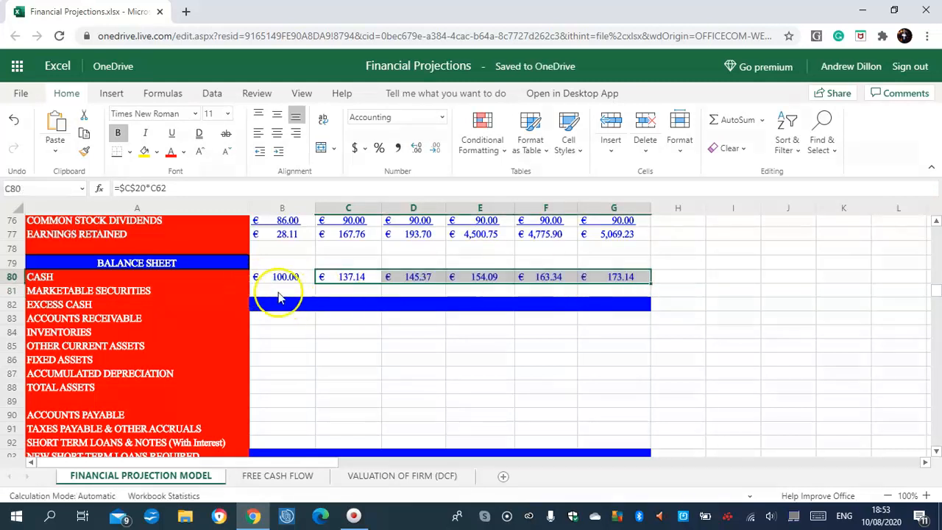
Step: Check the cash formulas in row 80 for last year and the projected years through year +5
click(357, 279)
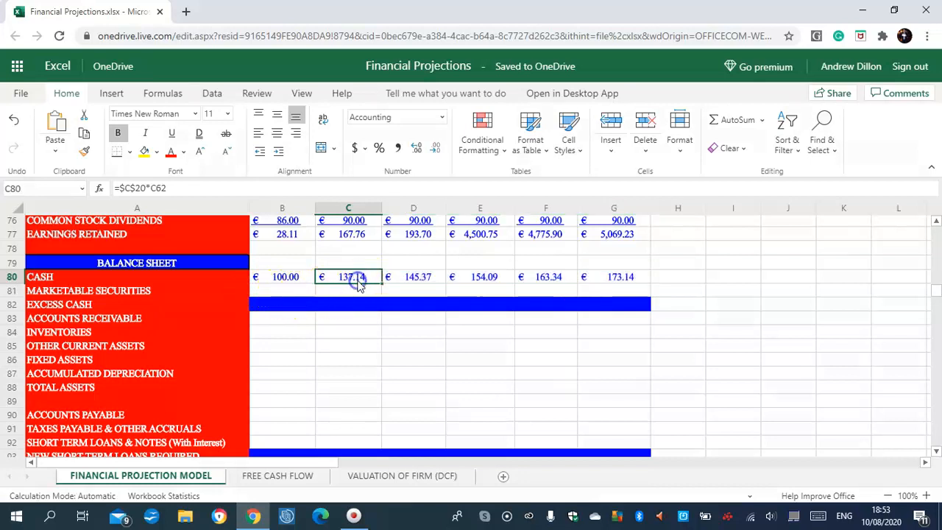
click(623, 277)
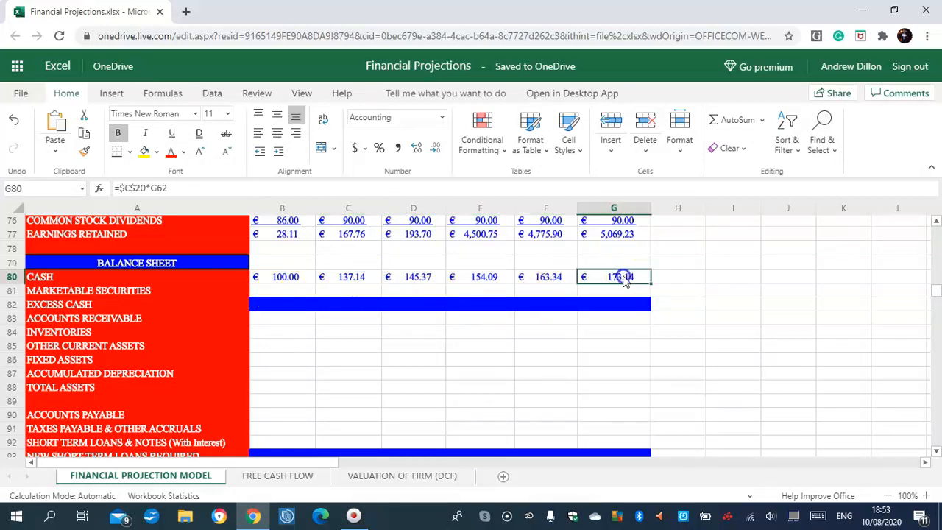
click(414, 284)
click(286, 277)
click(292, 293)
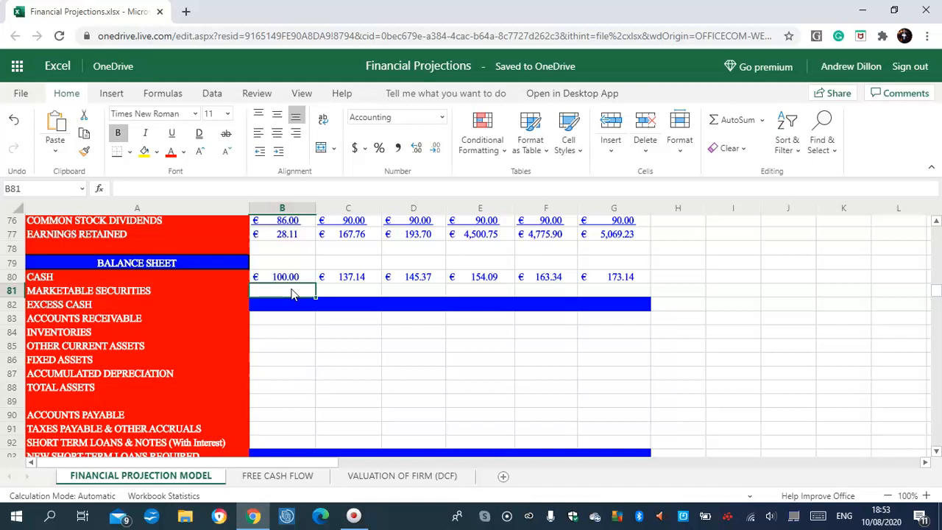
Step: Link last-year marketable securities in B81 to its input cell with =$B$21 and copy the formula across through year +5 in G81
text(=$B$21)
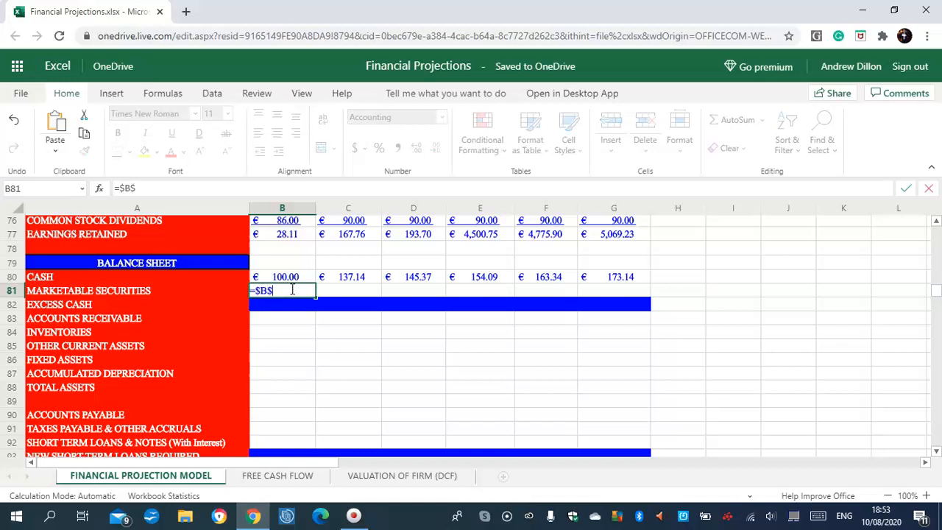
key(Return)
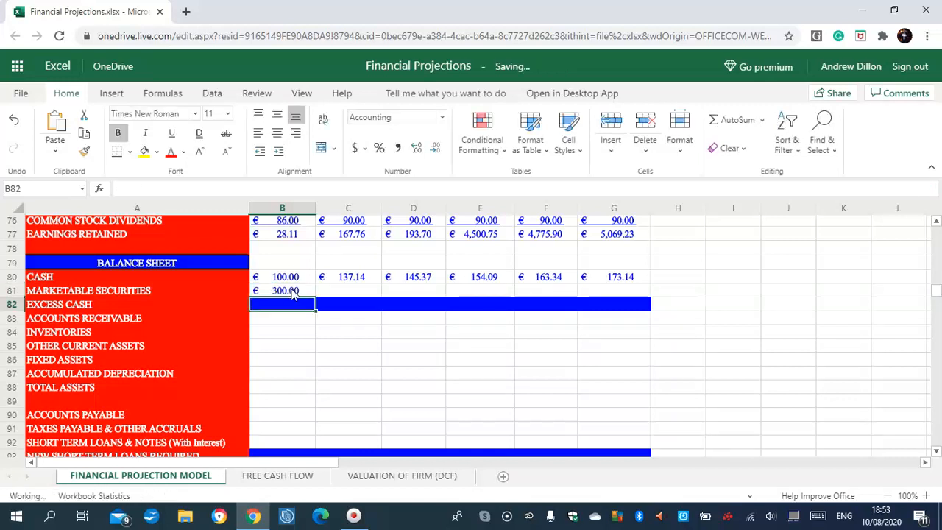
click(298, 292)
drag(314, 298, 611, 296)
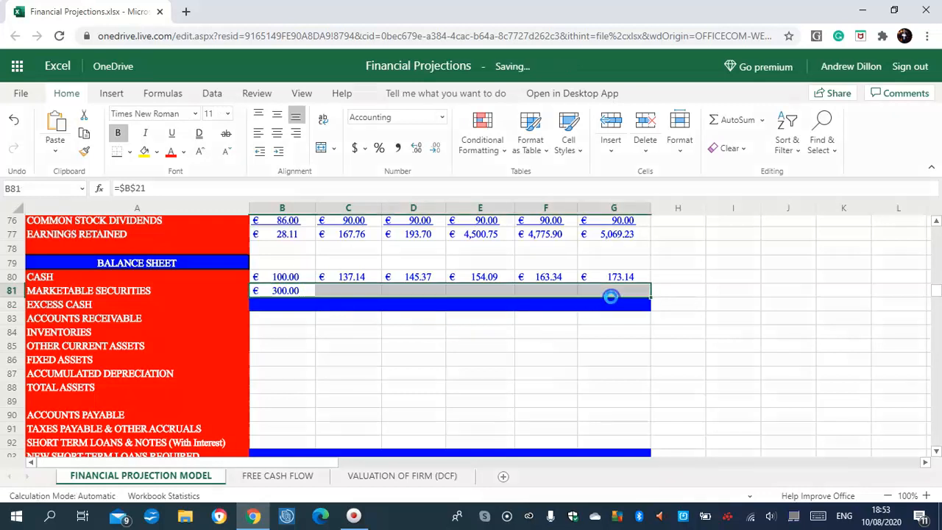
Step: Check the marketable securities formula in B81 against the beginning marketable securities input in B21
click(283, 291)
click(151, 189)
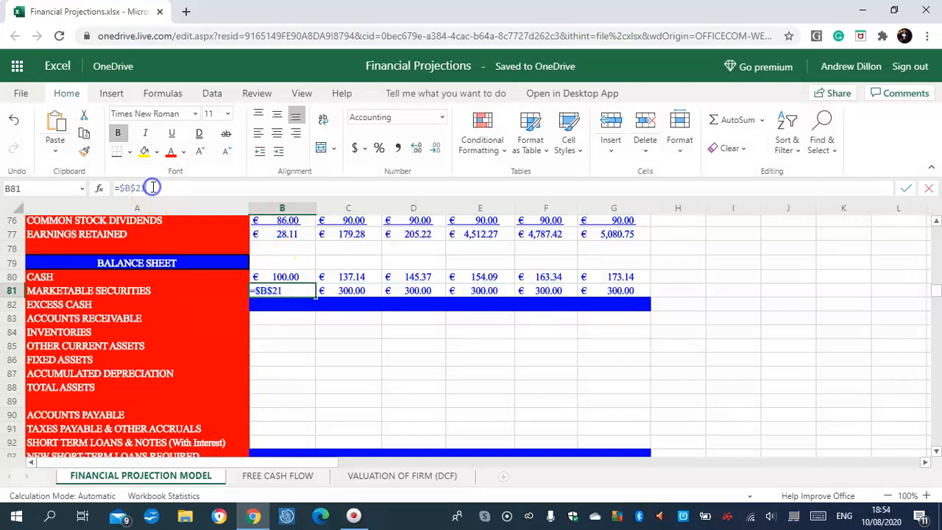
drag(933, 293, 938, 246)
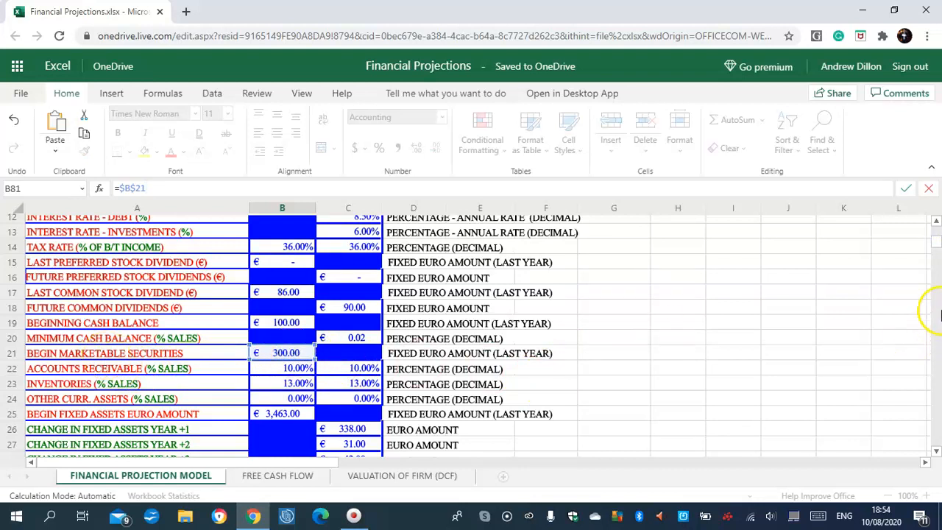
drag(937, 241, 937, 288)
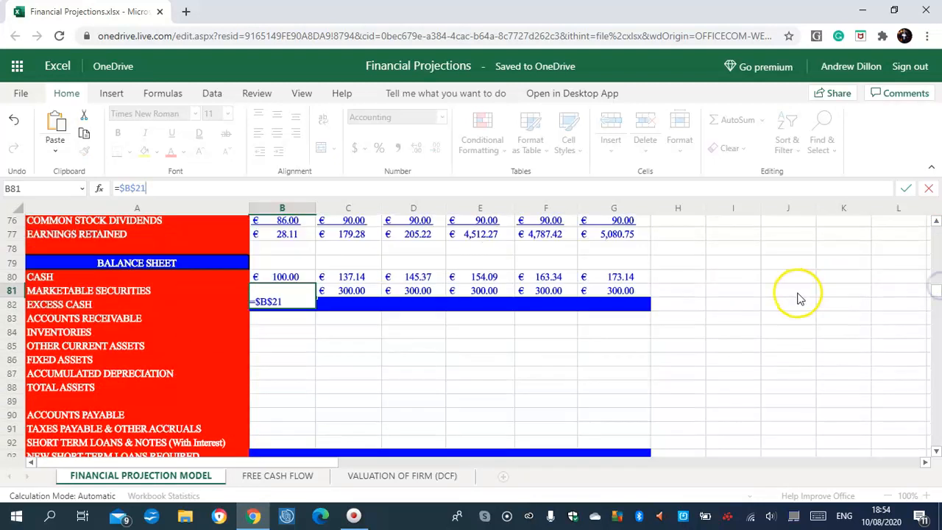
key(Return)
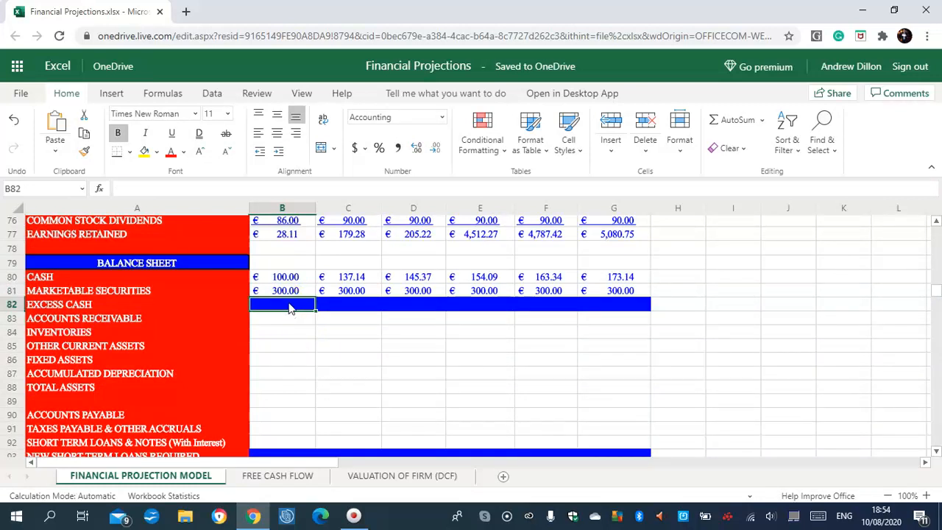
Step: Enter =IF((B104<0,-B104,0) as the last-year excess cash formula in B82
click(291, 309)
text(=IF)
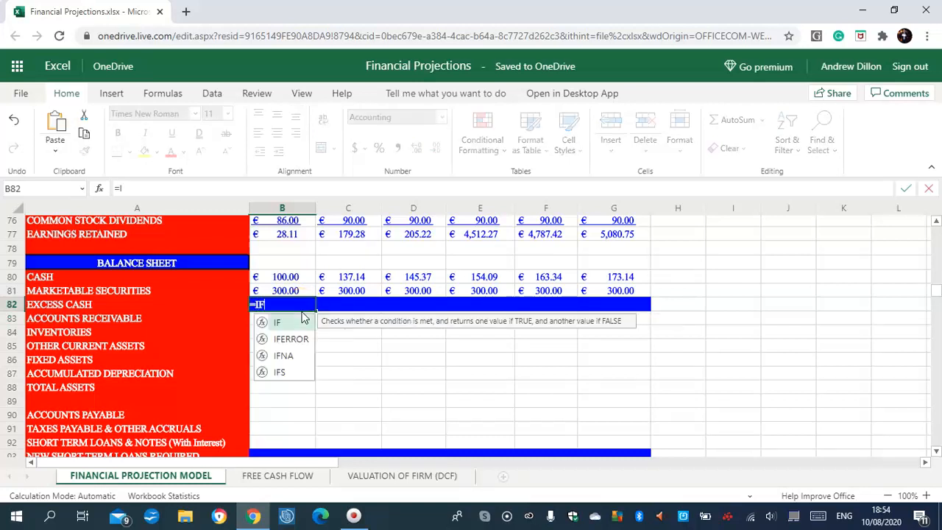
text(((B10)
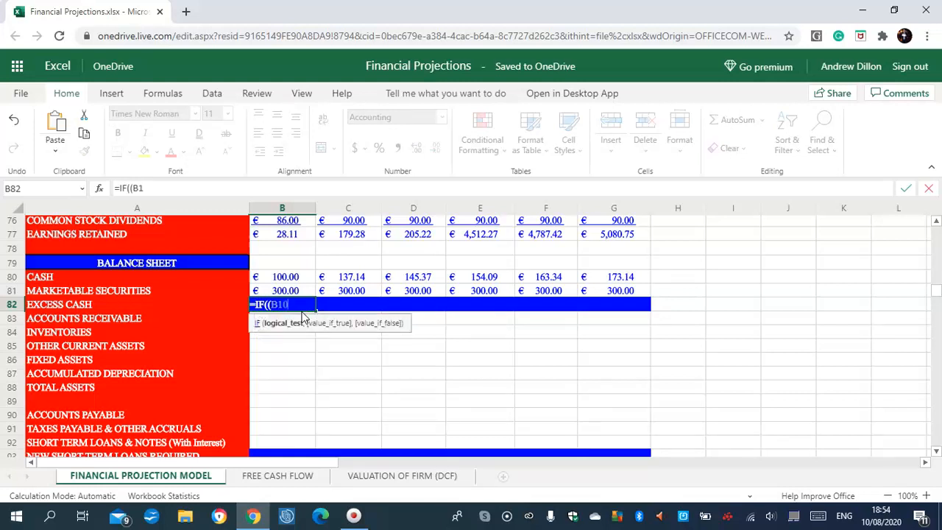
text(4<0,)
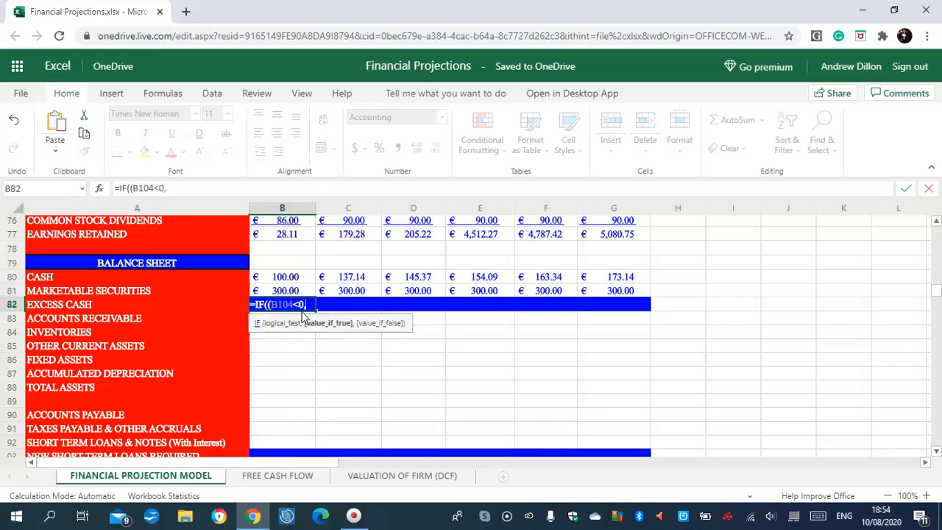
text(-B10)
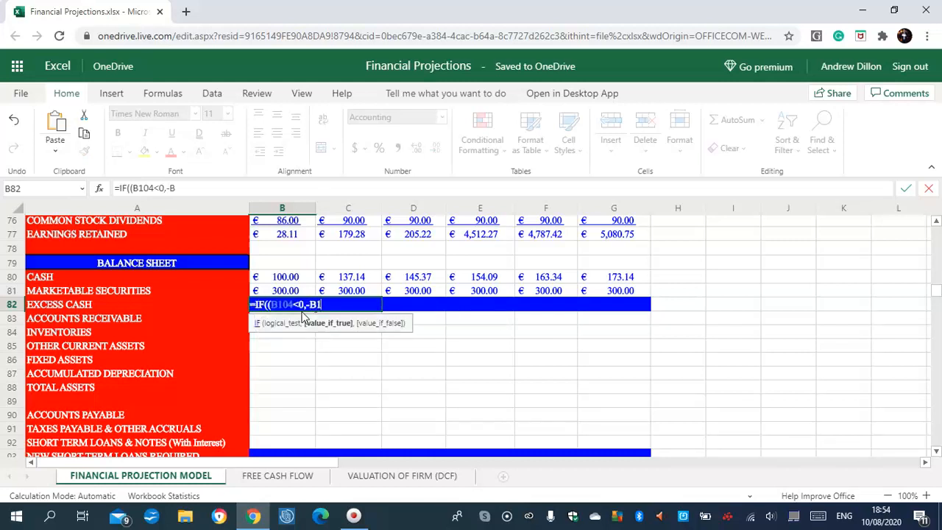
text(4,0))
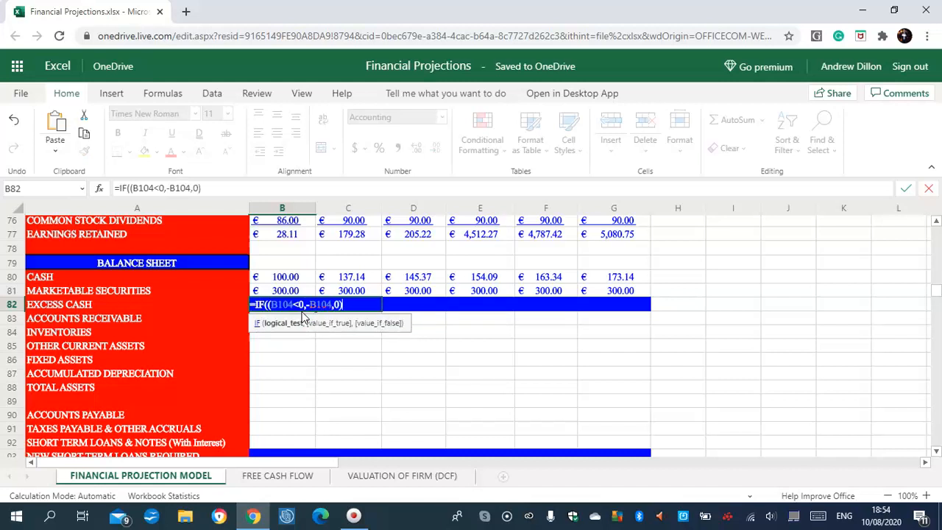
key(Return)
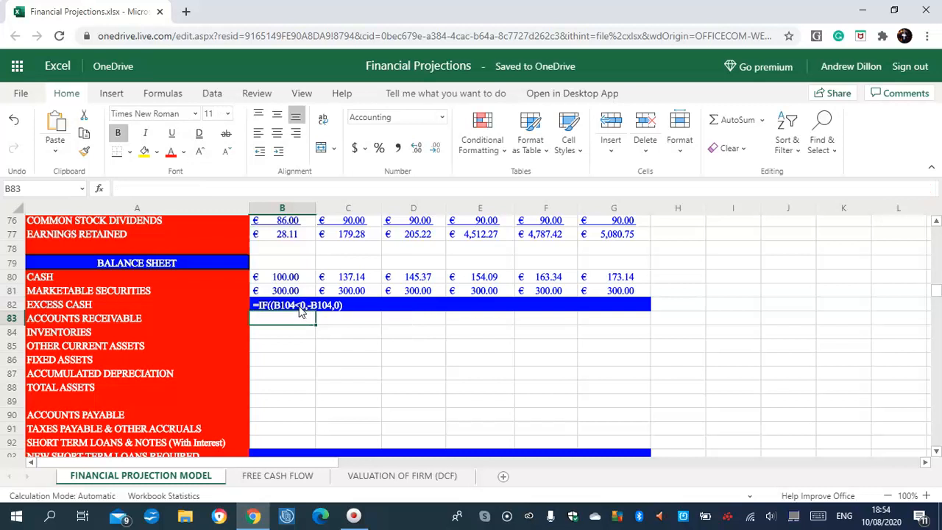
Step: Correct the excess cash formula in B82 to =IF(B104<0,-B104,0) and copy it across through year +5 in G82
click(294, 305)
click(131, 188)
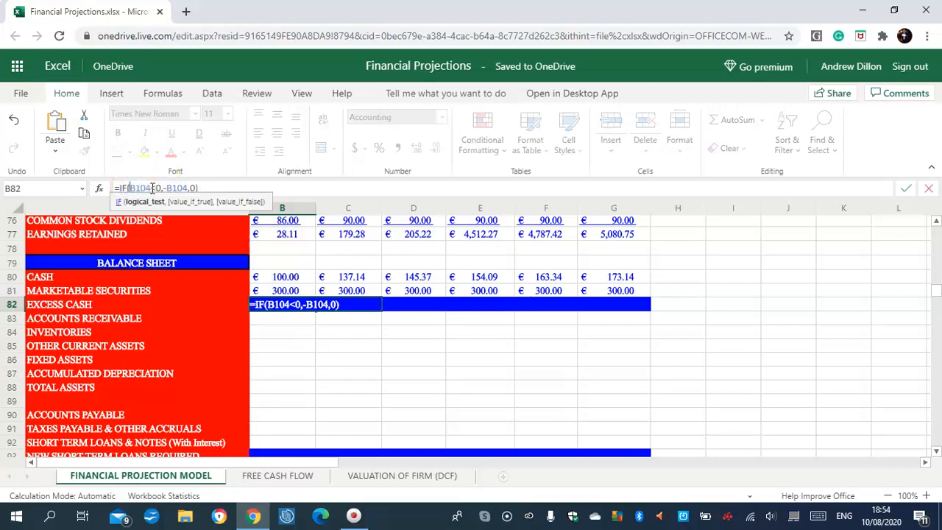
click(298, 324)
click(286, 307)
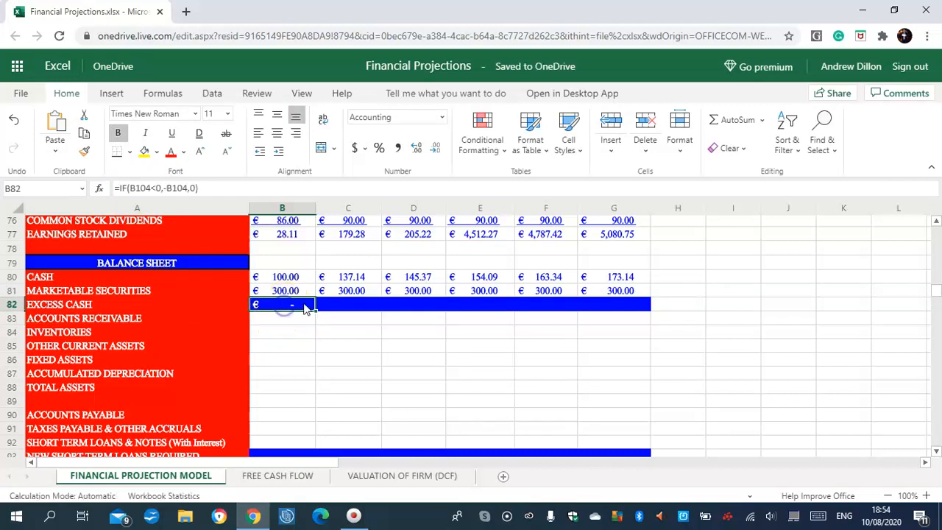
drag(314, 307, 617, 306)
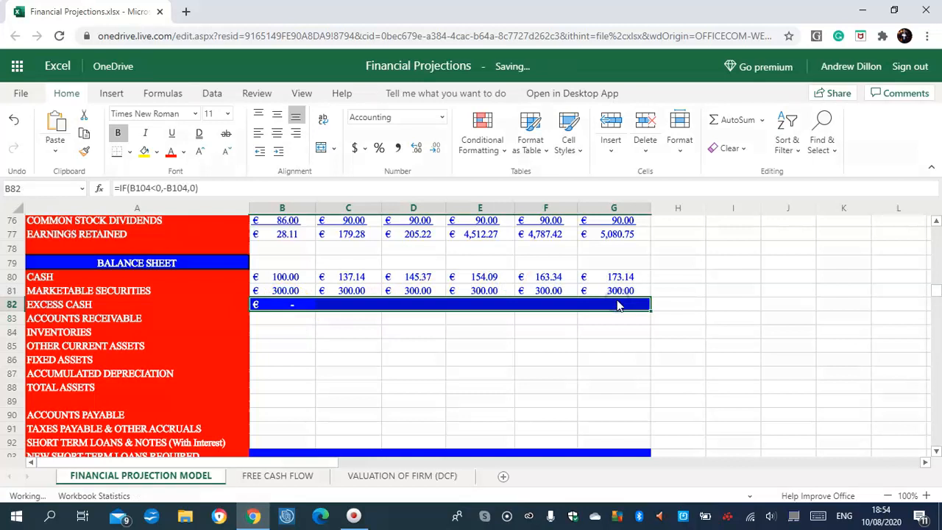
click(350, 308)
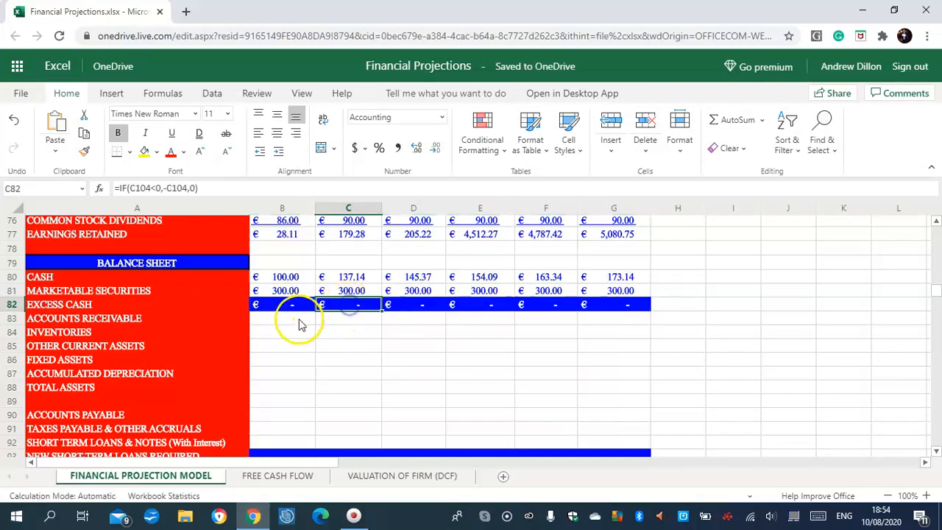
Step: Calculate last-year accounts receivable in B83 with =$B22*B62
click(299, 323)
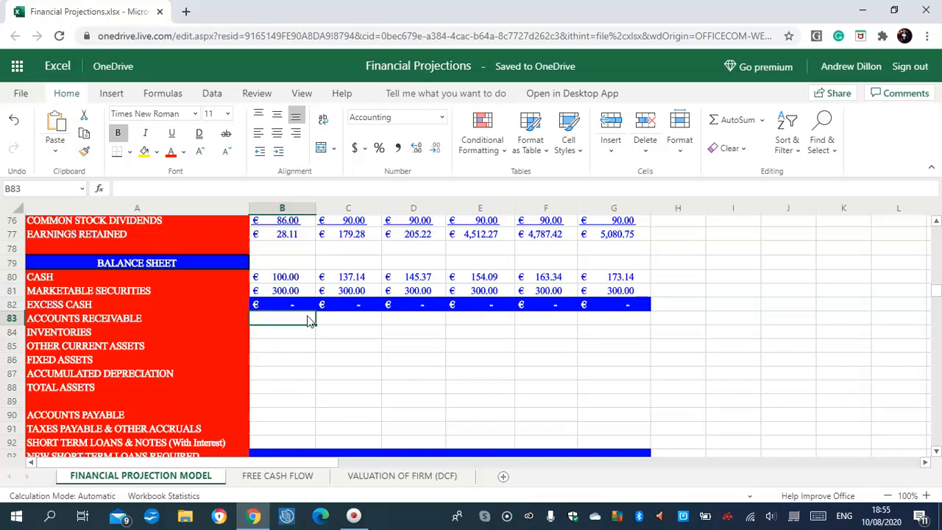
text(=)
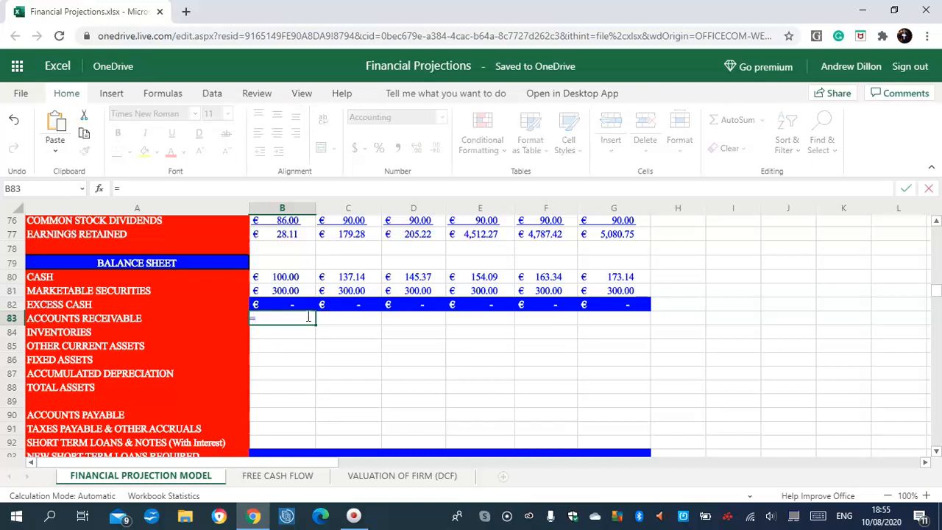
text($B22*B62)
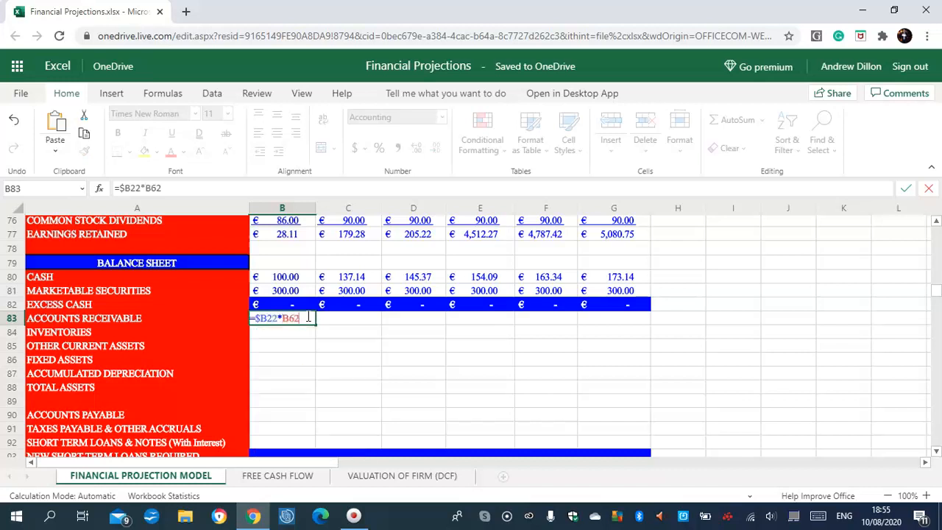
key(Return)
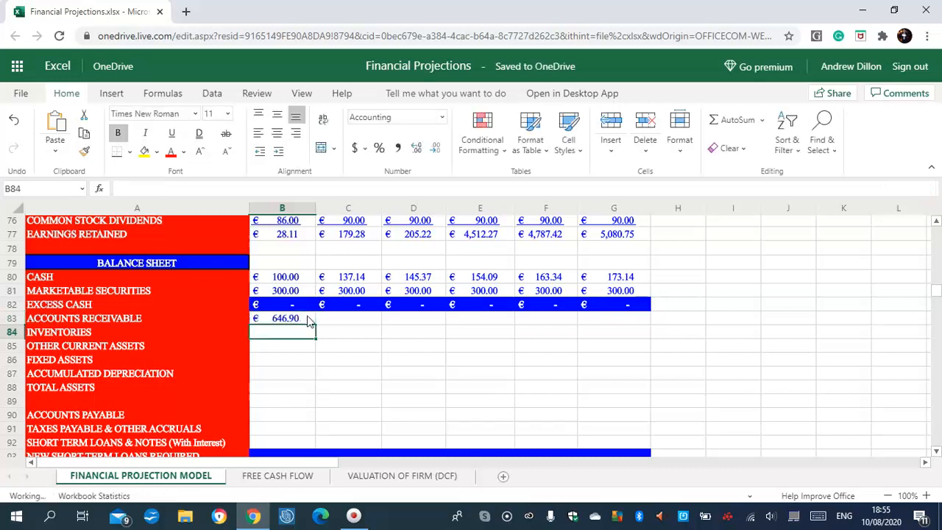
Step: Calculate year +1 accounts receivable in C83 with =$C$22*C62 and copy the formula across through year +5 in G83
click(363, 318)
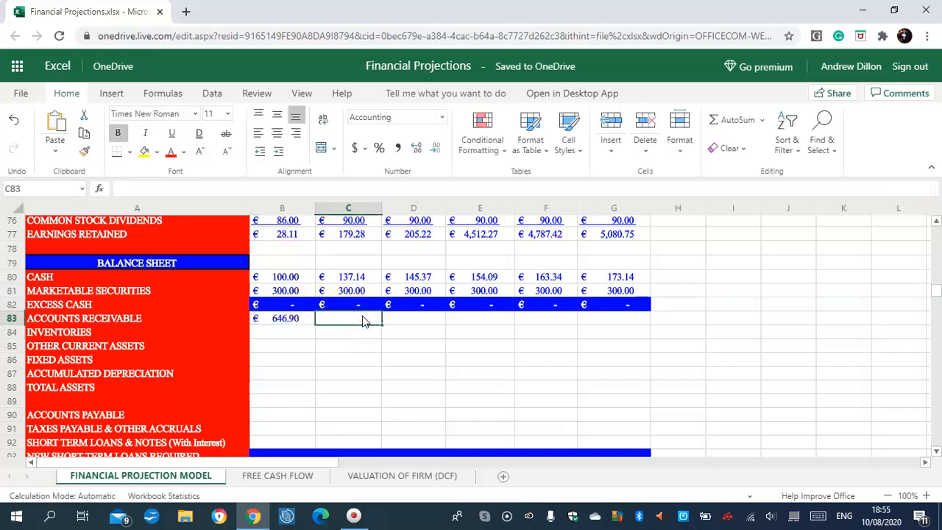
text(=)
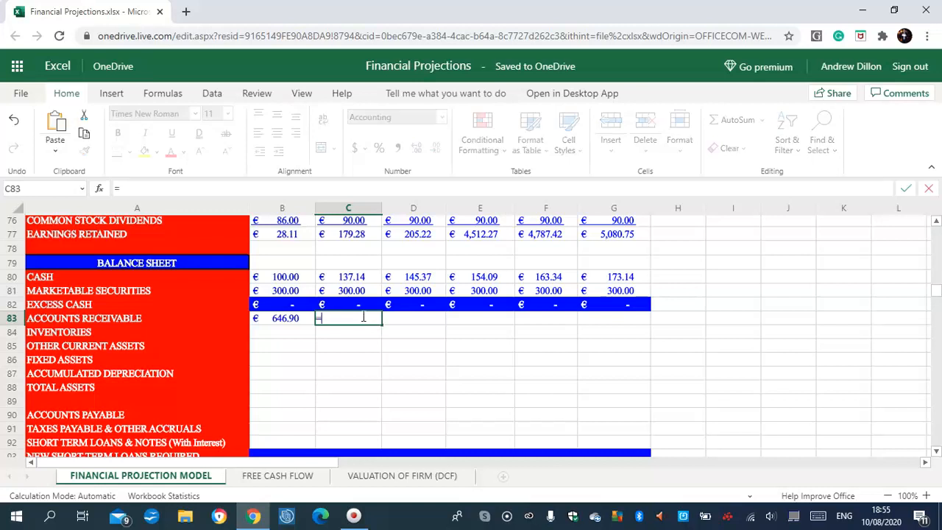
text($C$22*C62)
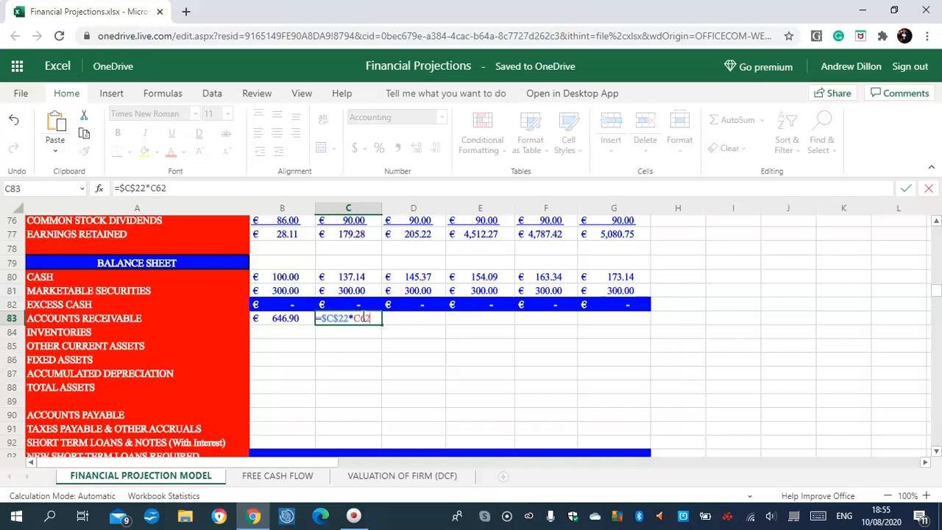
key(Return)
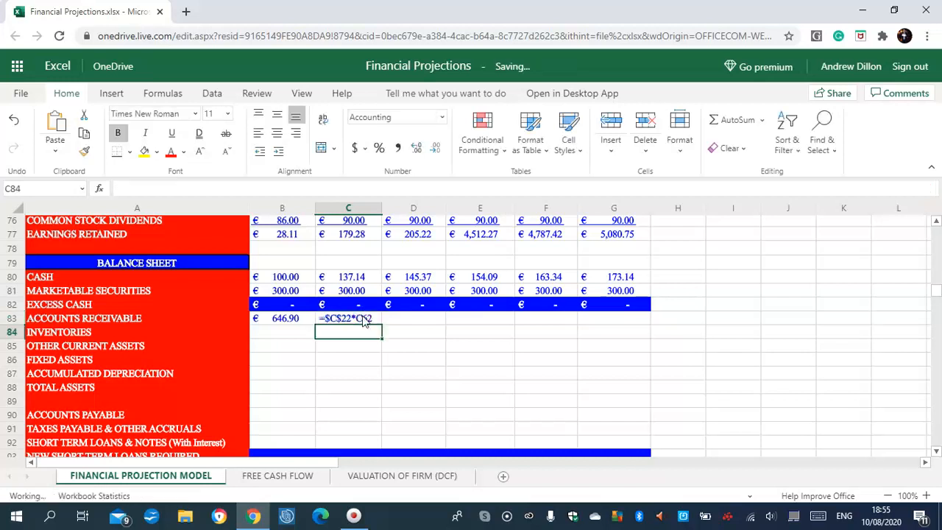
click(358, 319)
drag(380, 321, 598, 320)
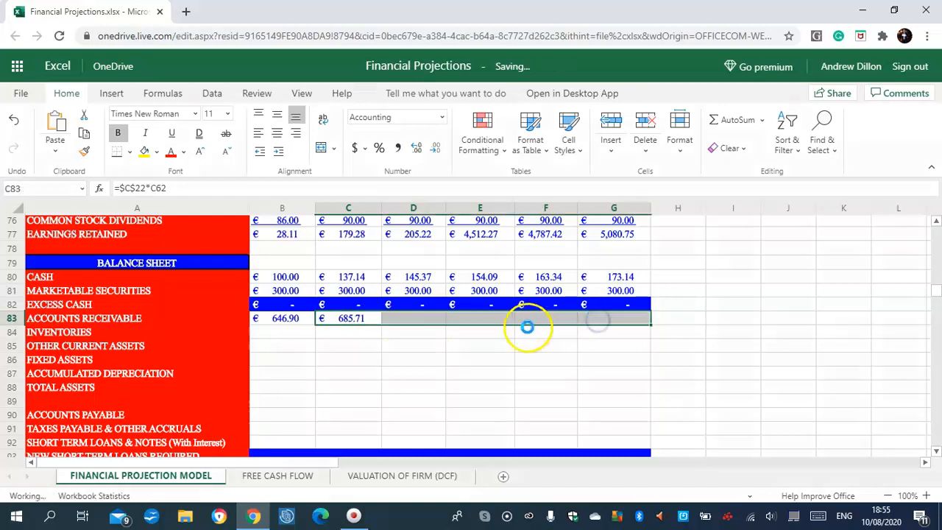
Step: Check the copied accounts receivable formulas in row 83 from year +5 back to year +2
click(567, 321)
click(622, 322)
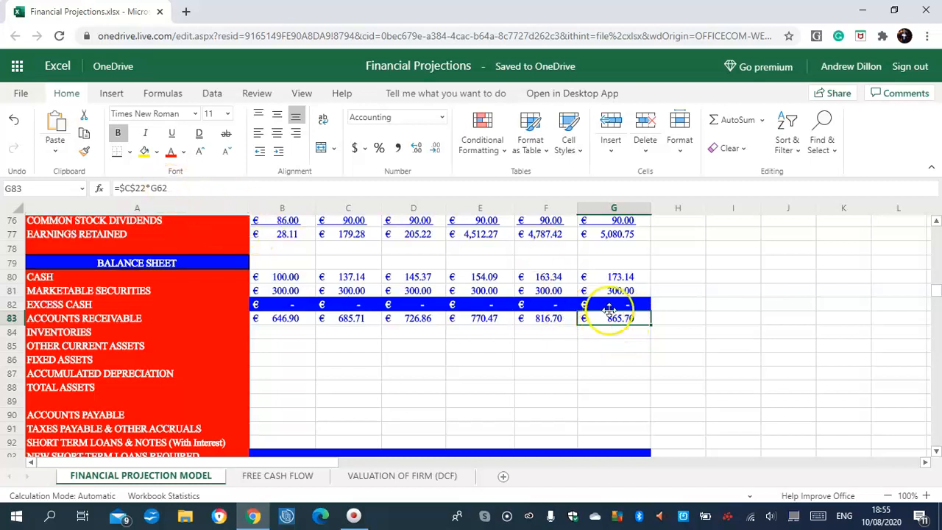
click(546, 319)
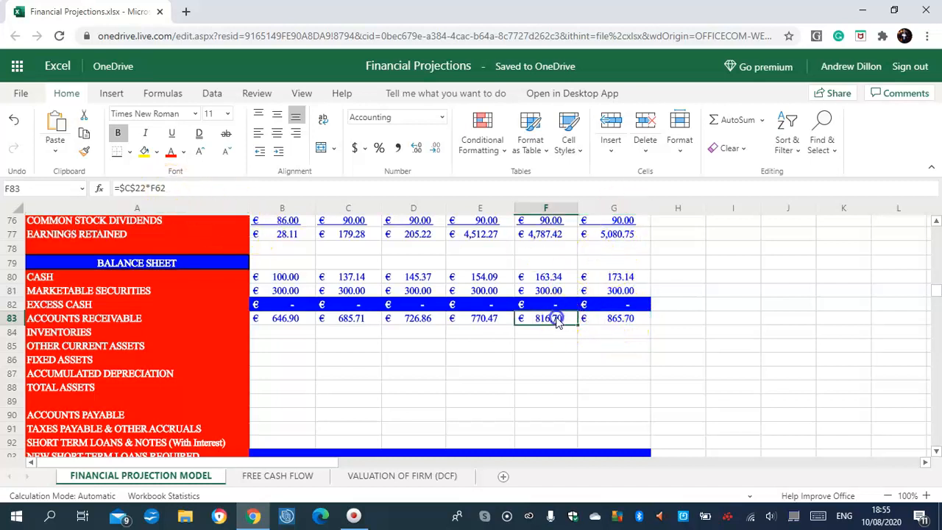
click(482, 319)
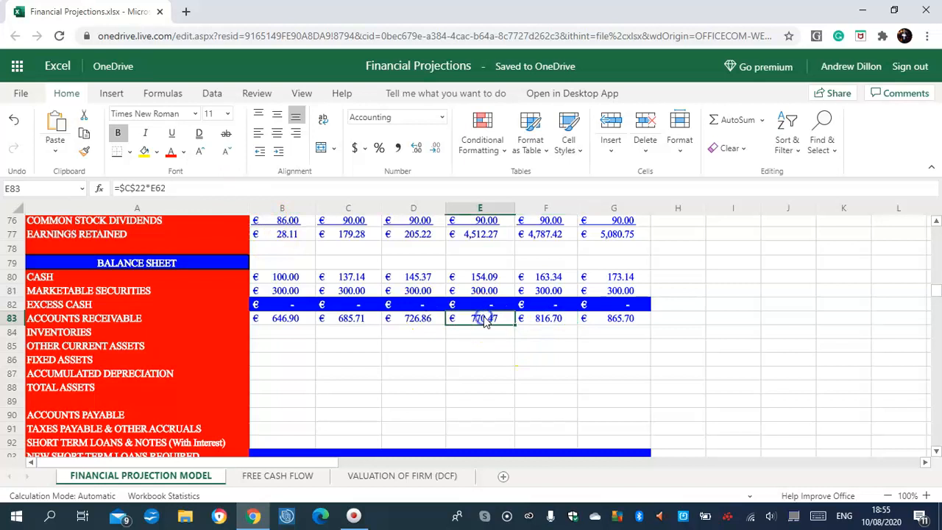
click(431, 319)
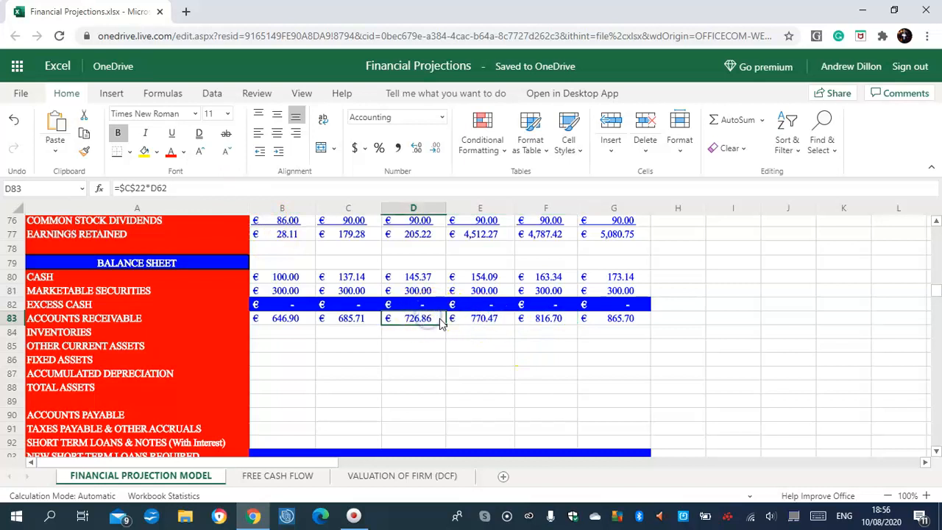
Step: Calculate last-year inventories in B84 with =$B23*B62
click(309, 335)
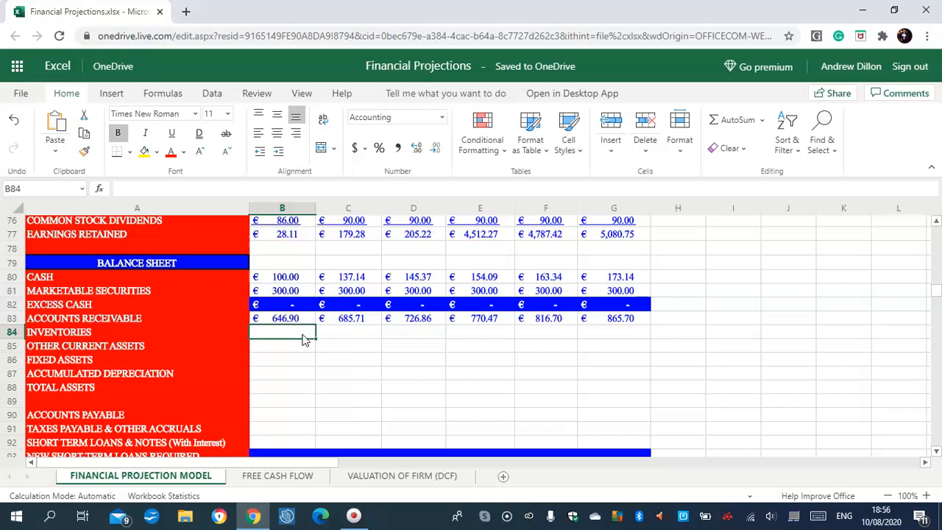
text(=$)
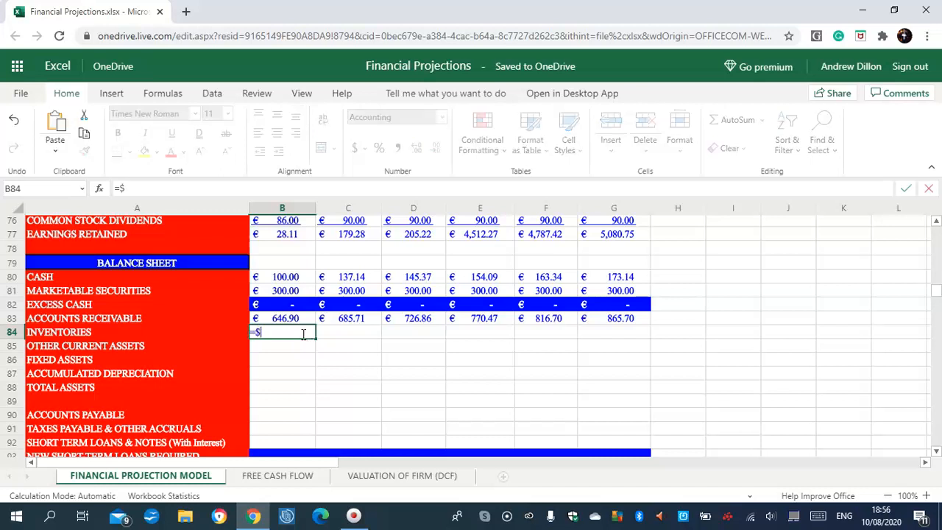
text(B23*B)
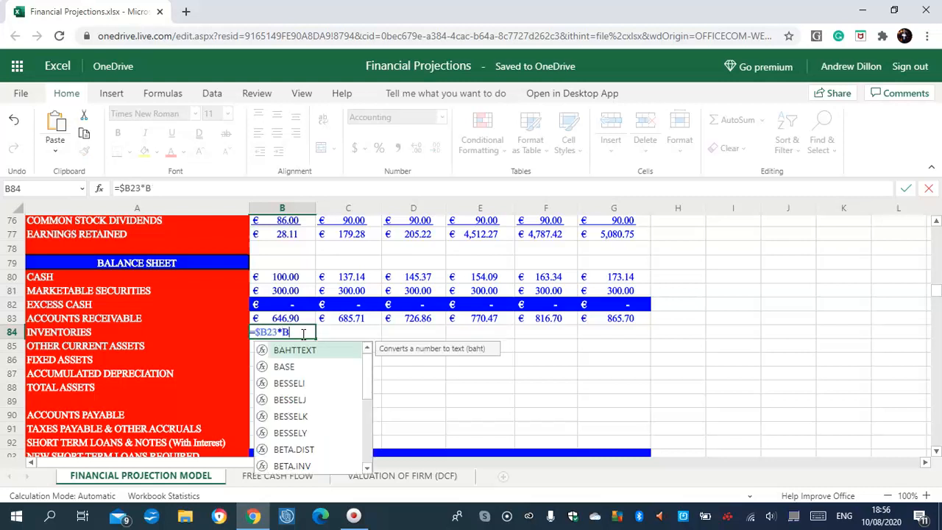
text(62)
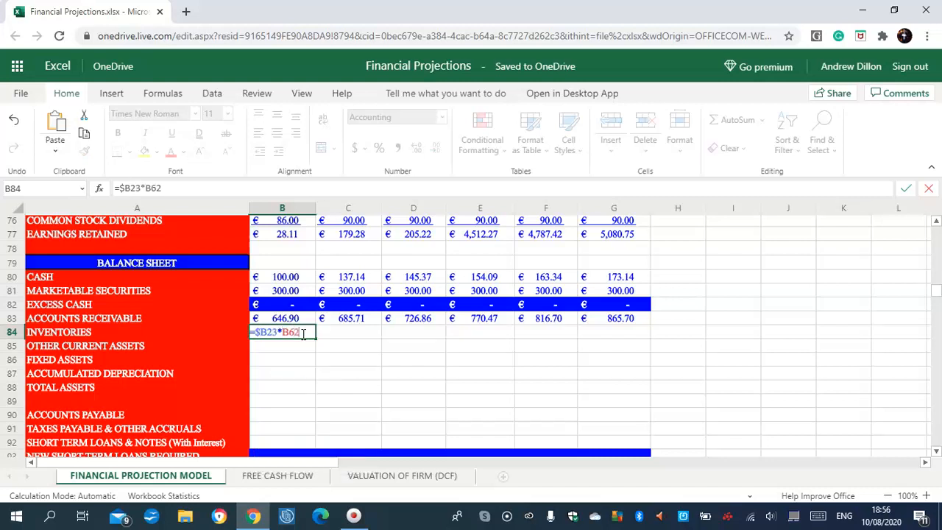
key(Return)
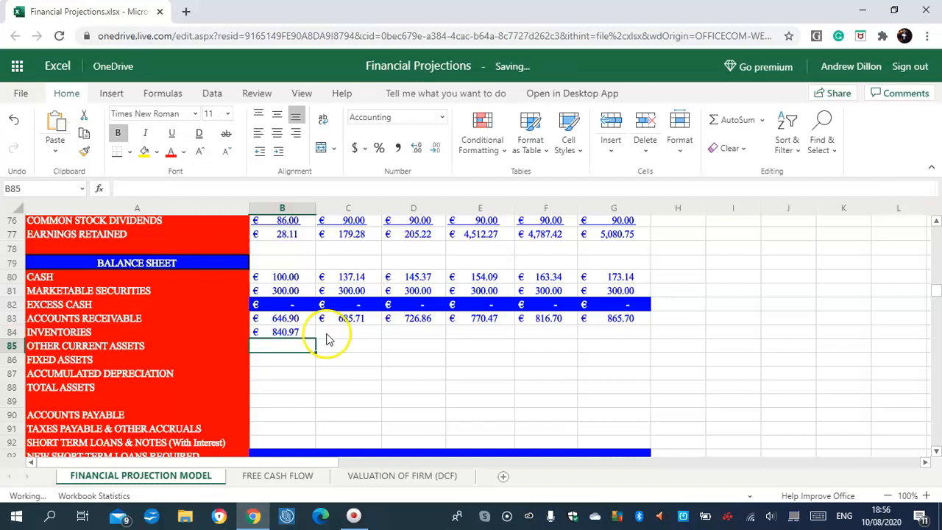
Step: Calculate year +1 inventories in C84 with =$C$23*C62 and copy the formula across through year +5 in G84
click(340, 333)
text(=)
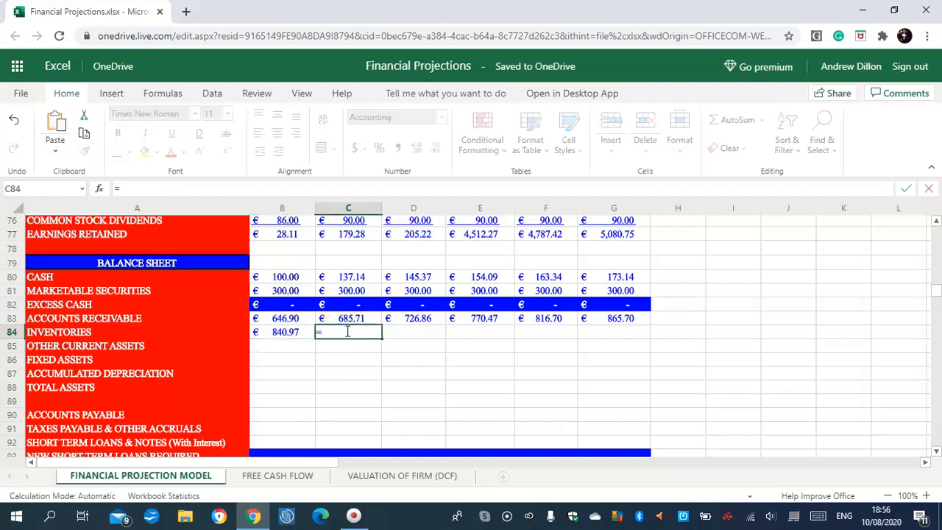
text($C$23*C62)
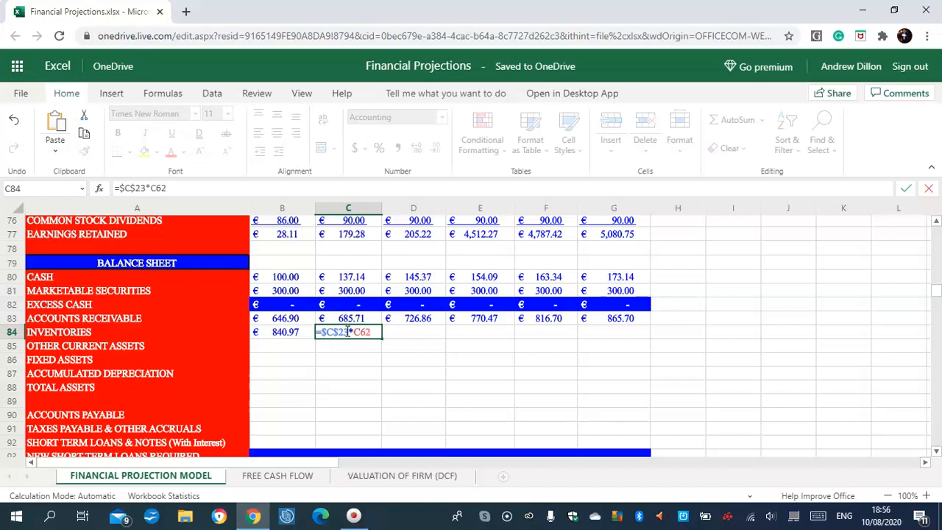
key(Return)
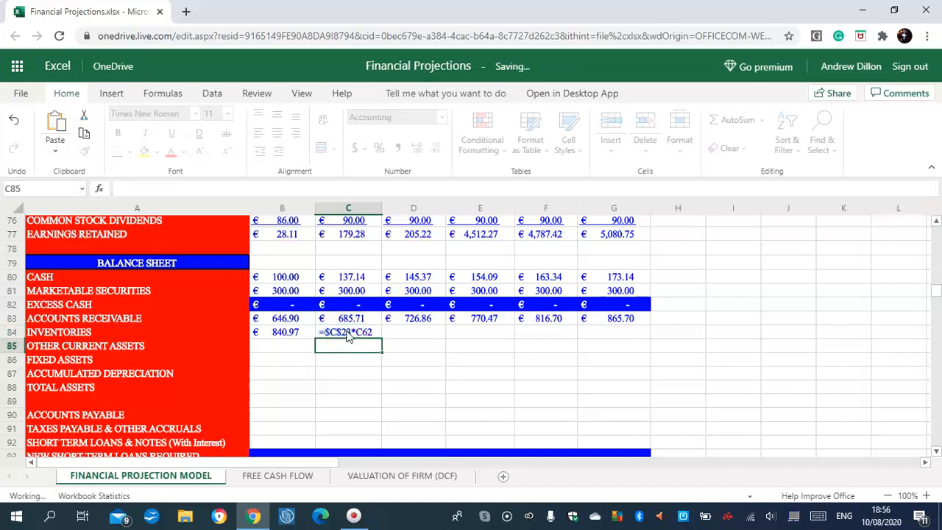
click(349, 335)
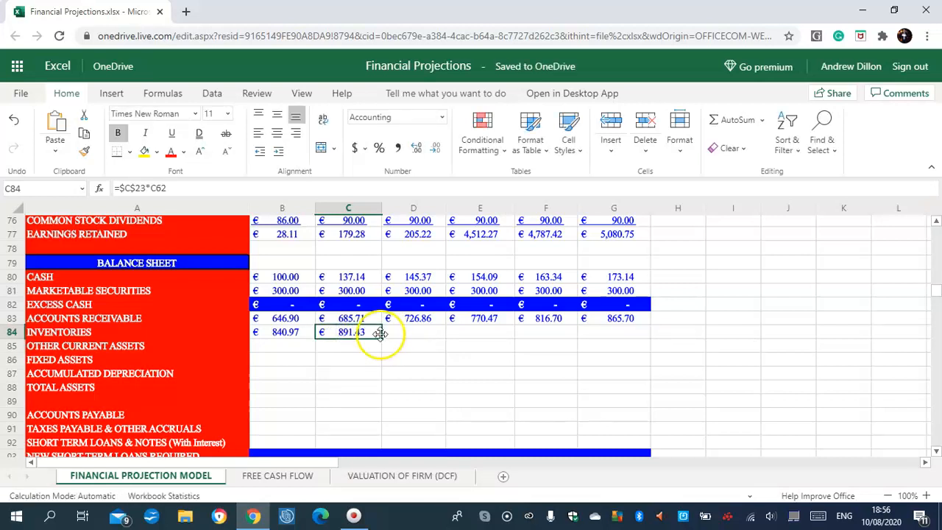
drag(382, 338, 591, 336)
Step: Calculate last-year other current assets in B85 with =$B24*B62
click(299, 344)
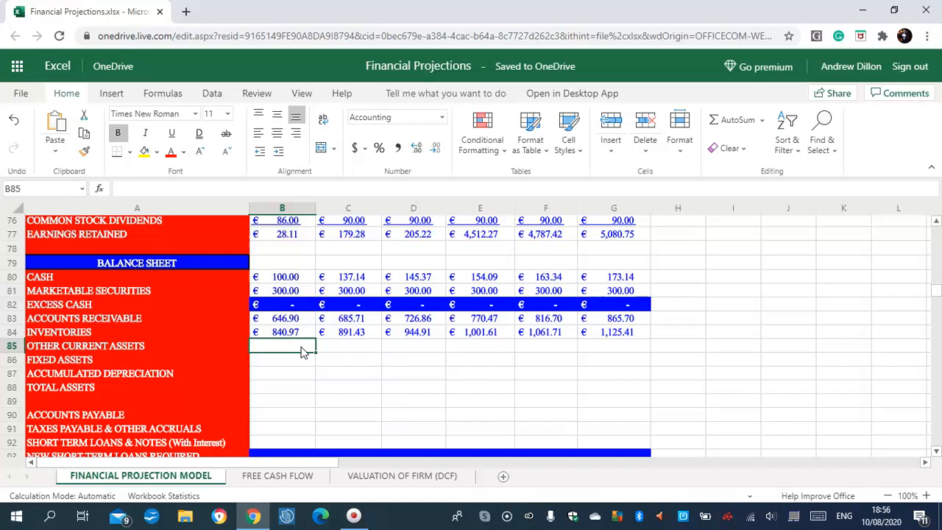
text(=)
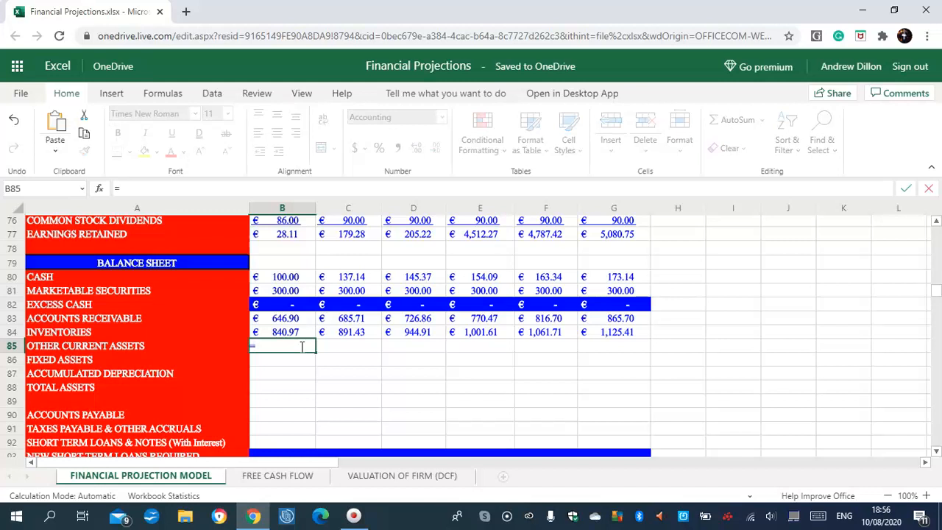
text($B24*B6)
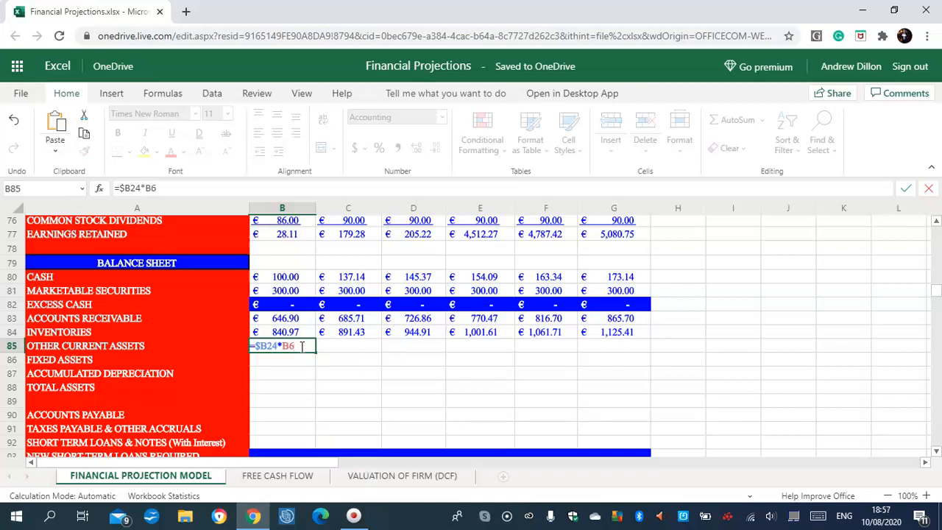
text(2)
key(Return)
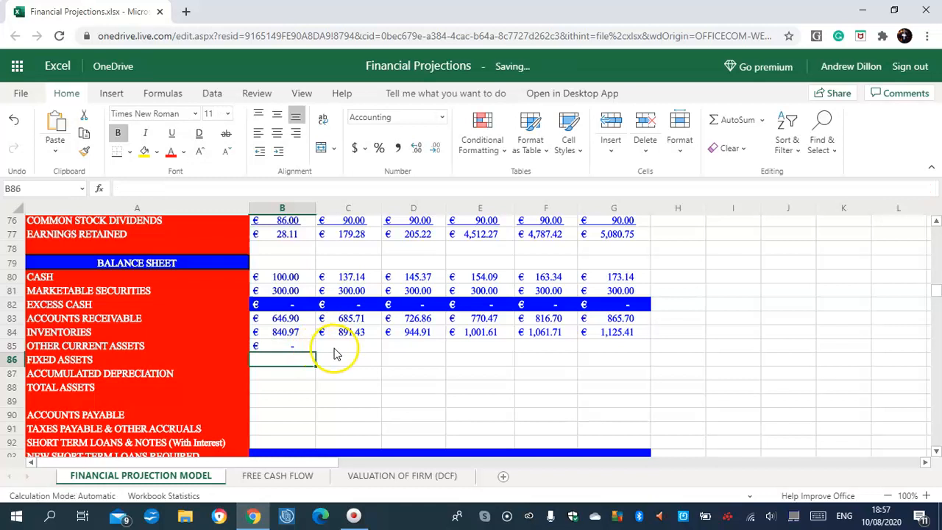
Step: Calculate year +1 other current assets in C85 with =$C$24*C62 and copy the formula across through year +5 in G85
click(348, 346)
text(=)
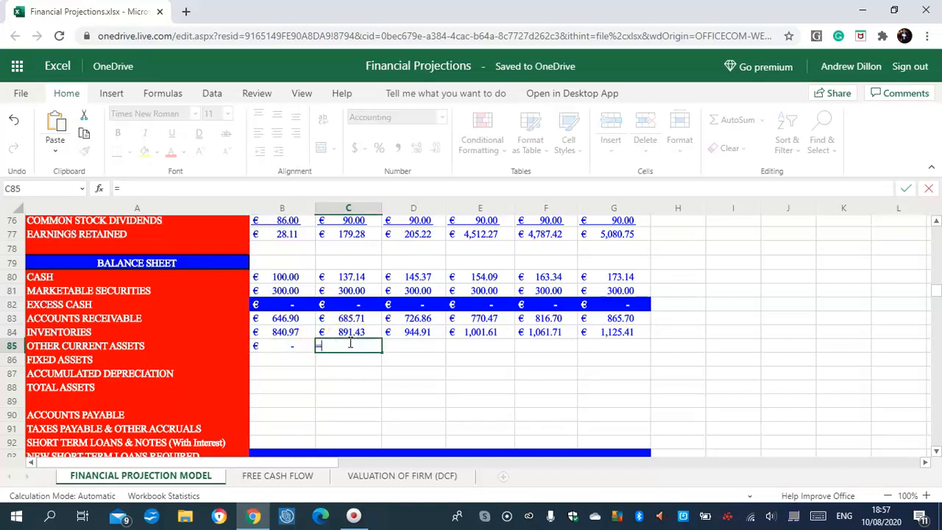
text($C$24*C62)
key(Return)
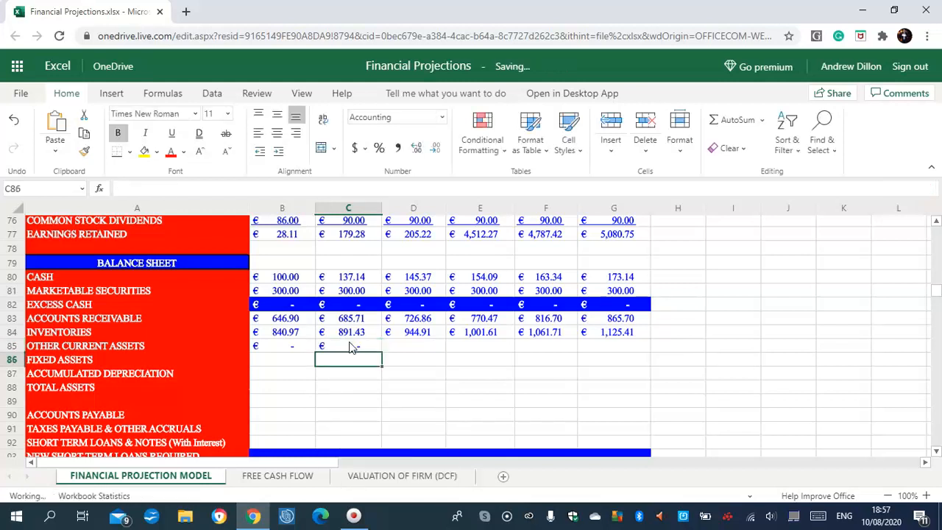
click(352, 346)
drag(382, 352, 598, 356)
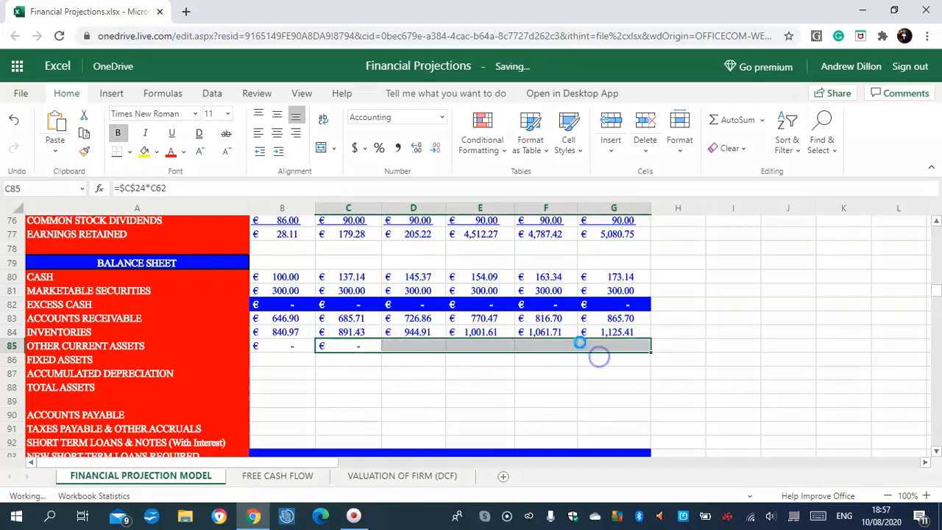
click(422, 348)
click(372, 351)
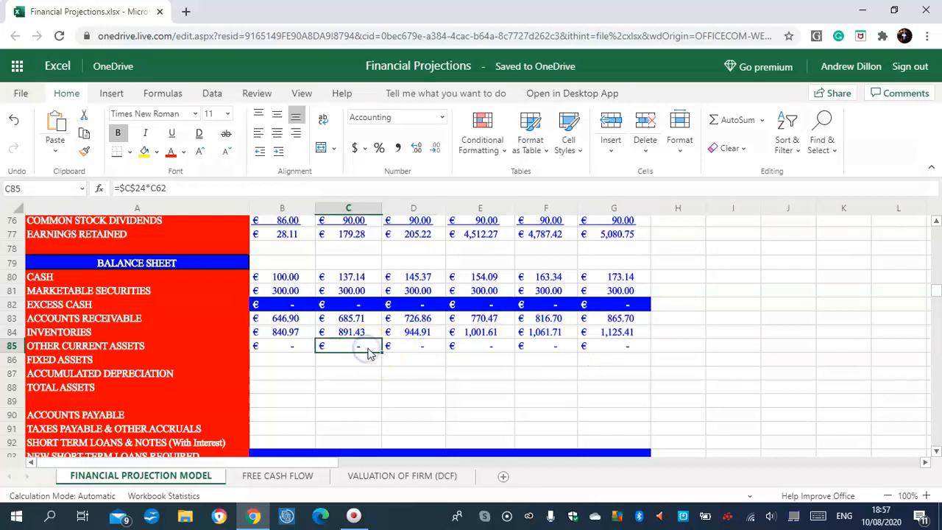
Step: Link last-year fixed assets in B86 to the input cell with =$B$25
click(299, 360)
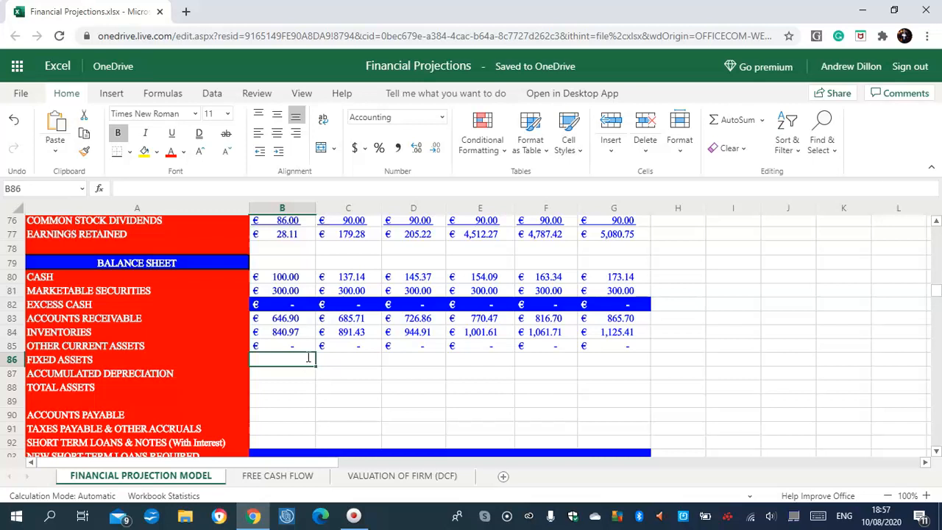
text(=$B$)
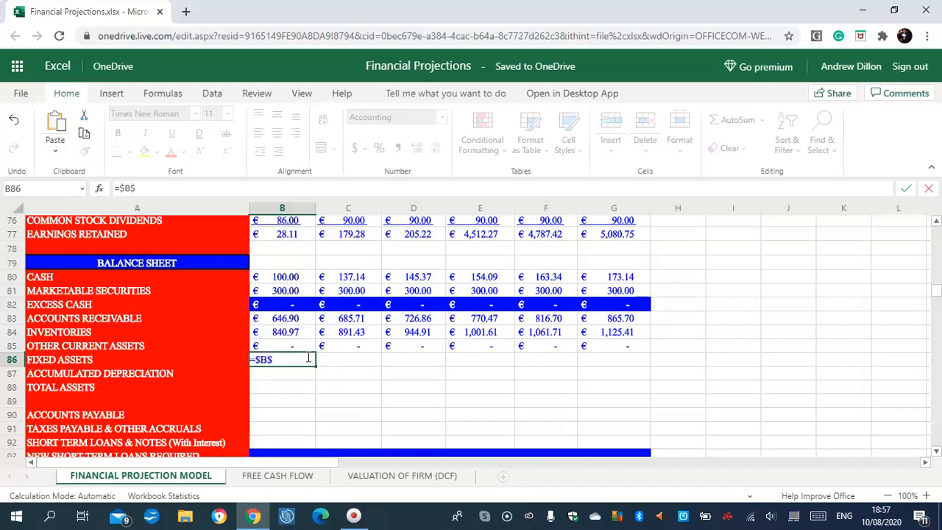
text(25)
key(Return)
Step: Calculate year +1 fixed assets in C86 with =$B86+$C26
click(349, 358)
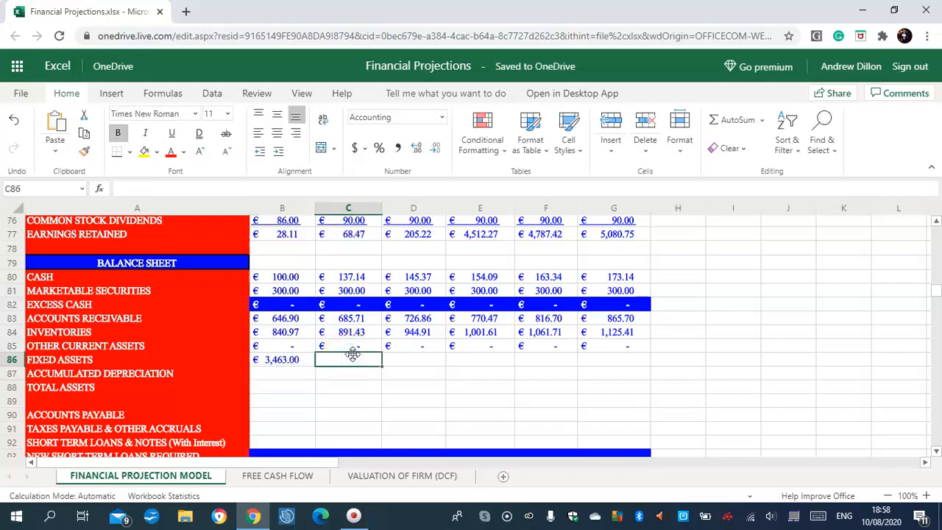
text(=)
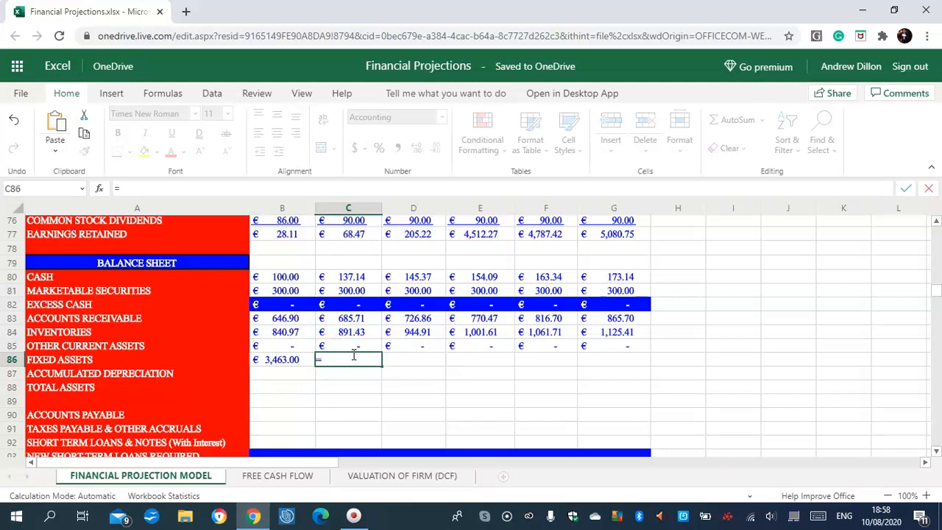
text($B)
text(86)
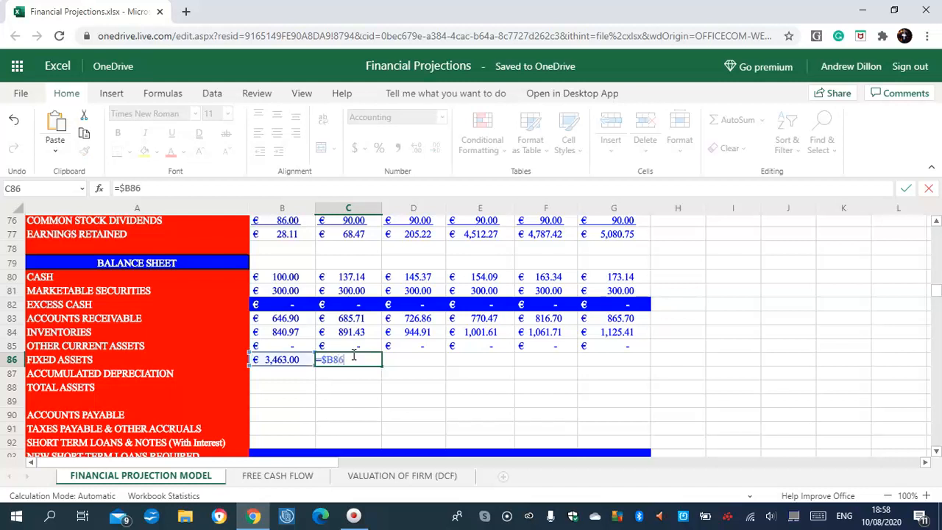
text(+$C26)
key(Return)
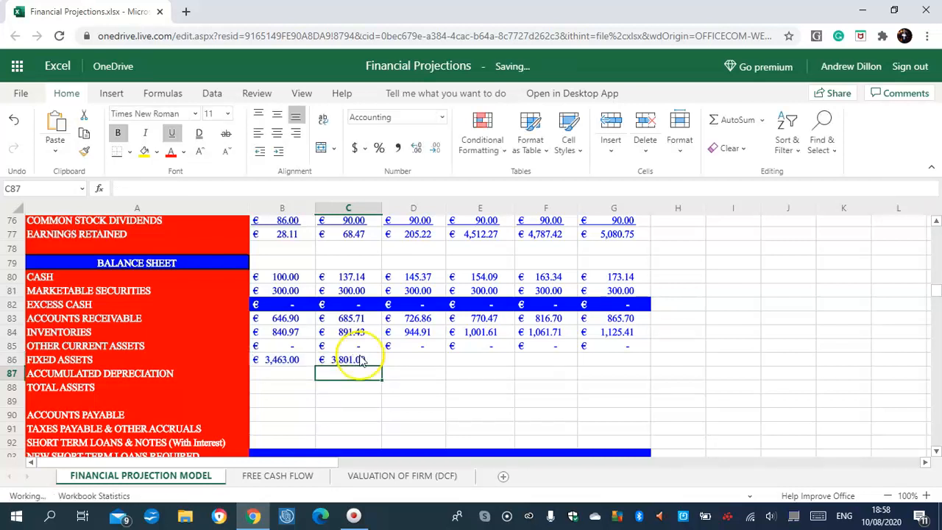
Step: Calculate year +2 fixed assets in D86 with =$C86+$C27
click(412, 360)
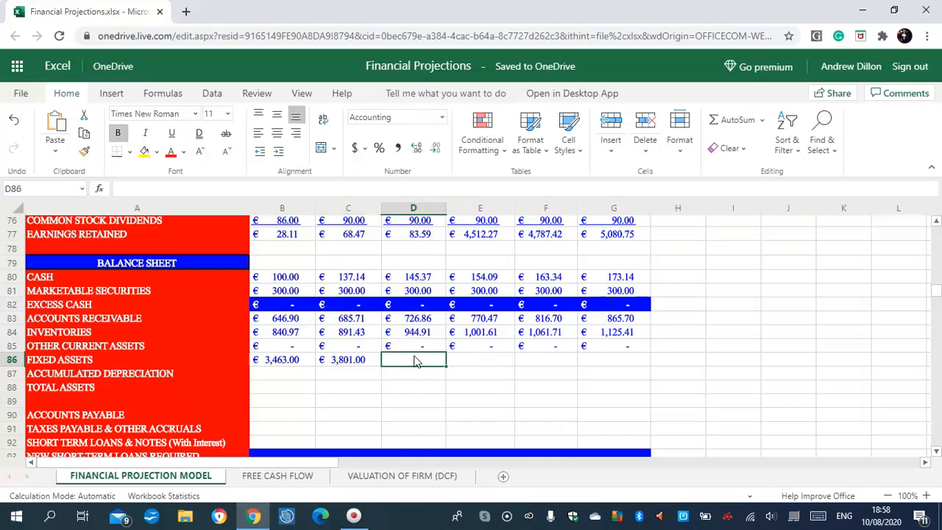
text(=)
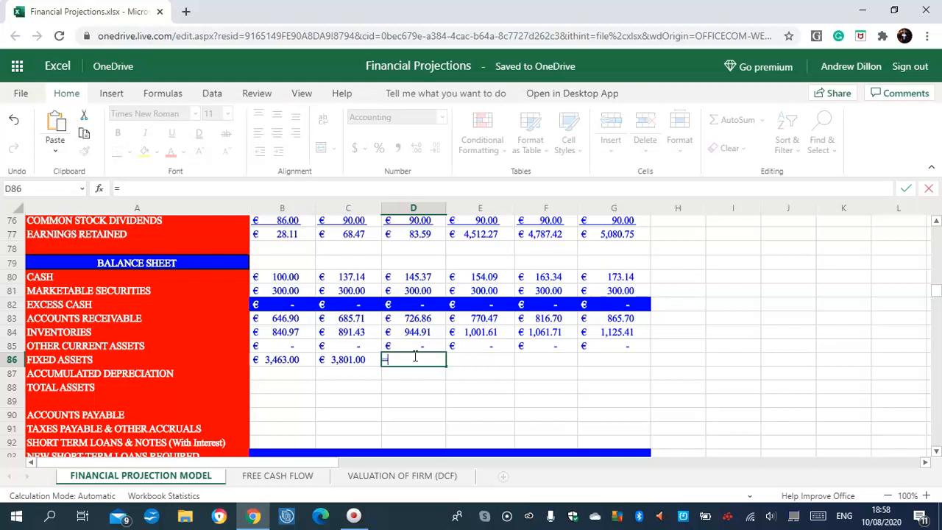
text($C86)
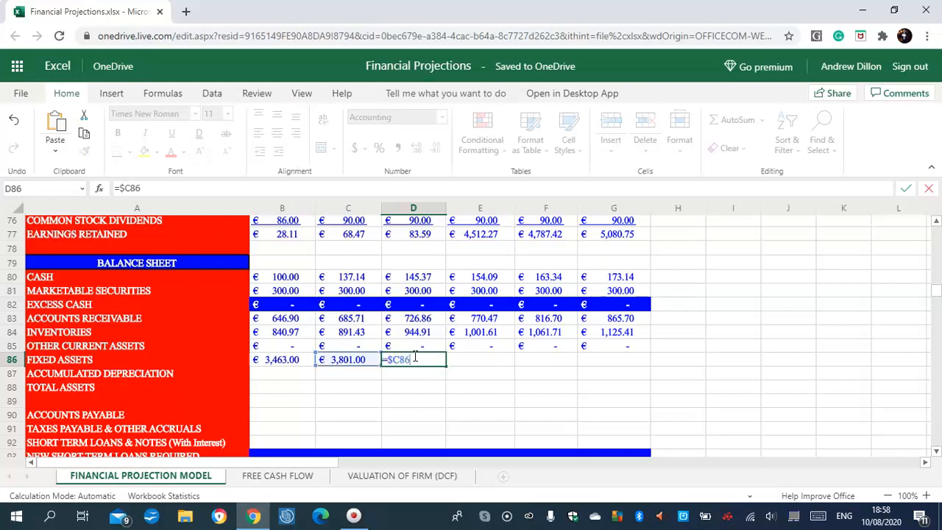
text(+$C27)
key(ctrl+Return)
Step: Calculate year +3 fixed assets in E86 with =$D86+$C28
click(486, 359)
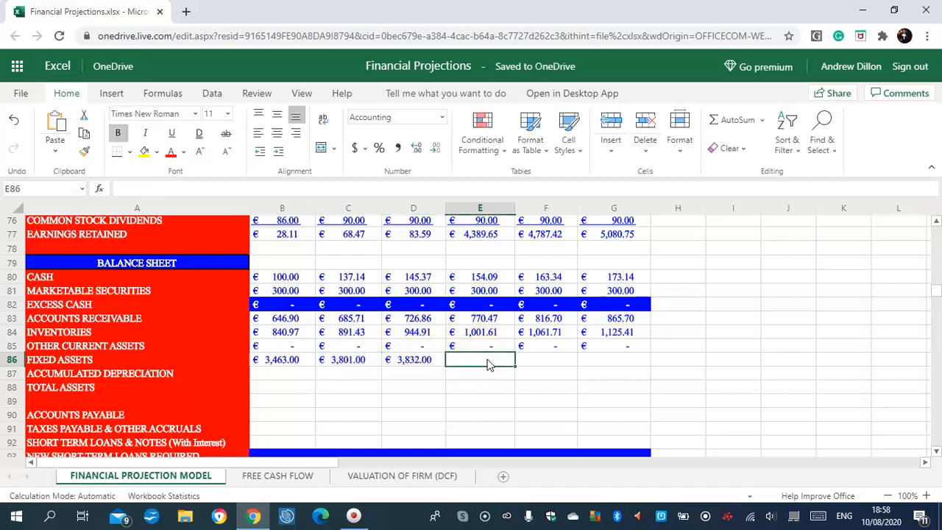
text(=)
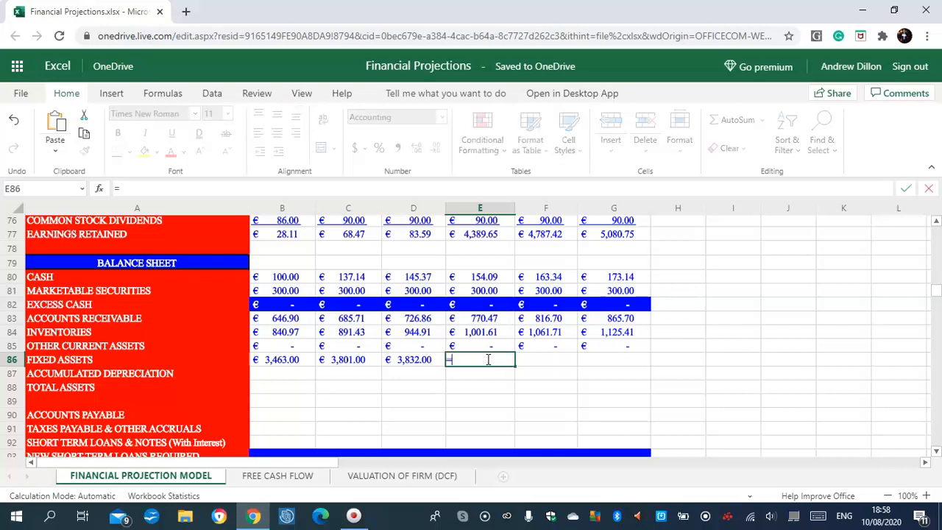
text($D86)
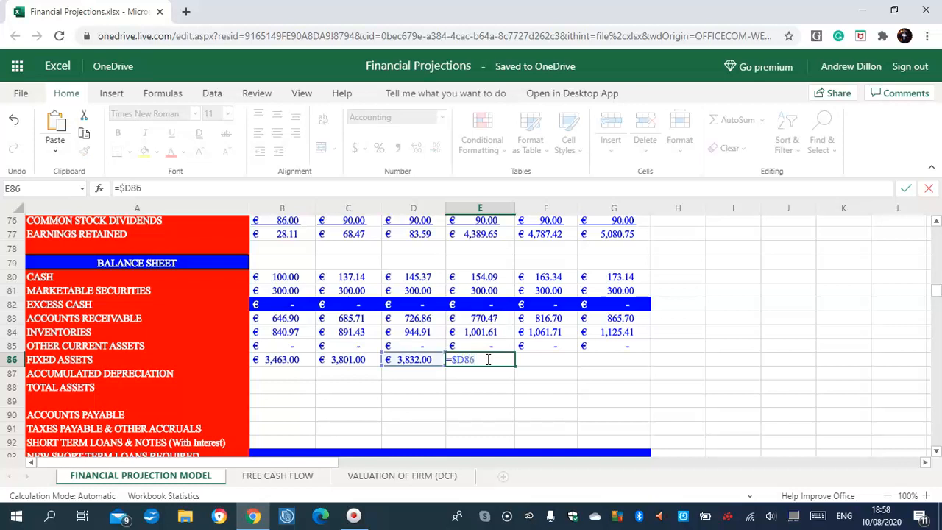
text(+$C28)
key(Return)
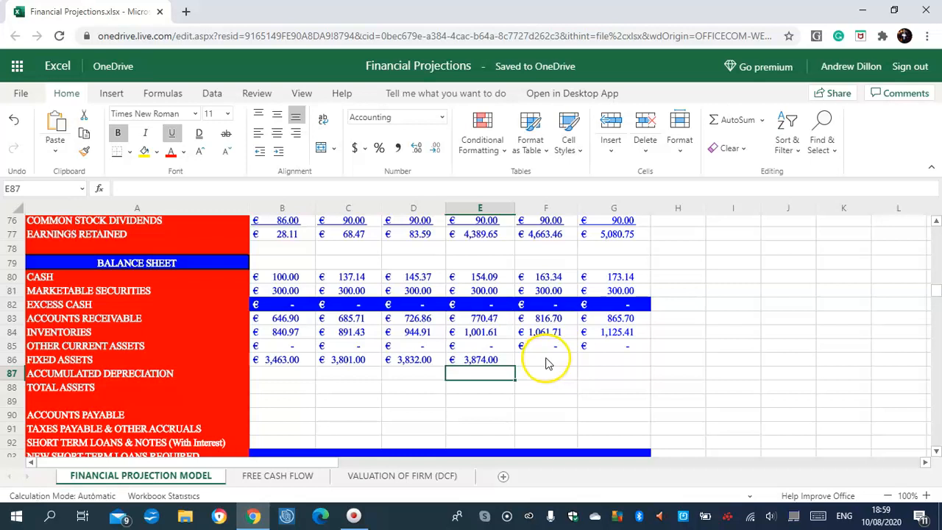
Step: Calculate year +4 fixed assets in F86 with =$E86+$C29
click(549, 360)
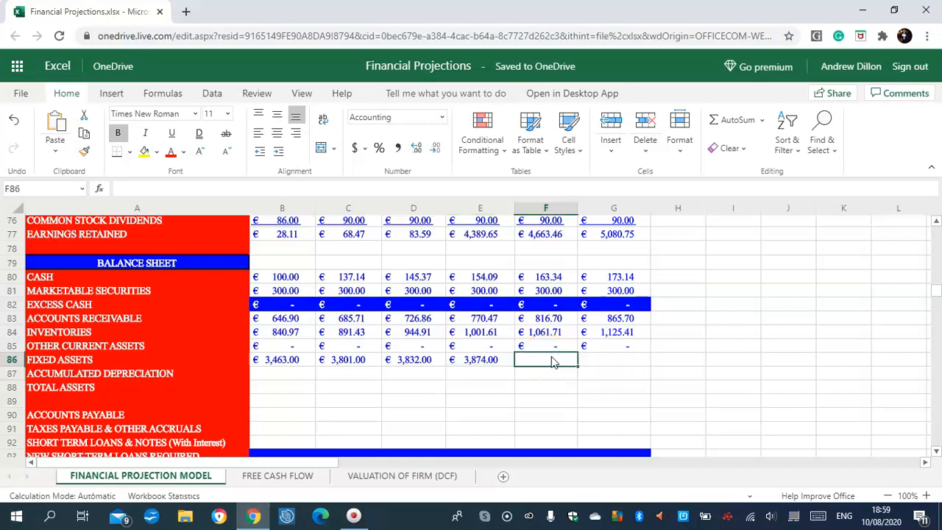
text(=)
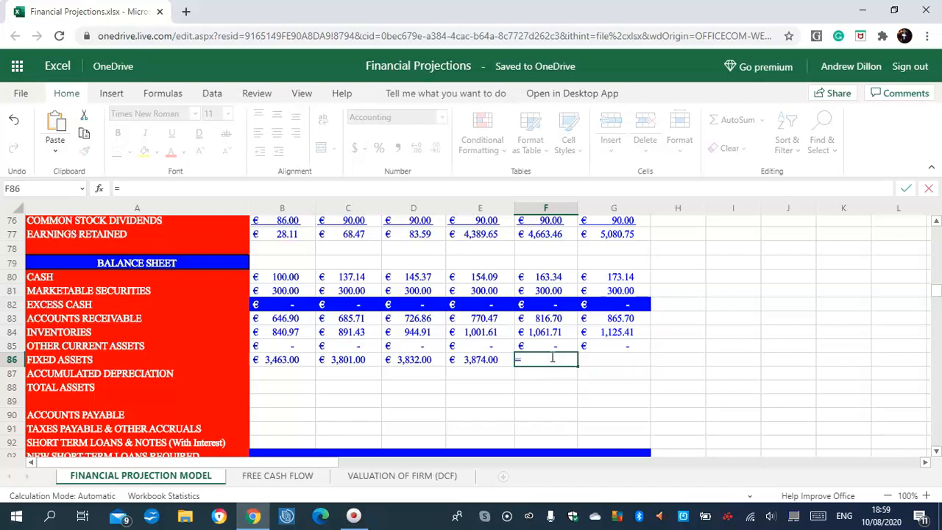
text($E86)
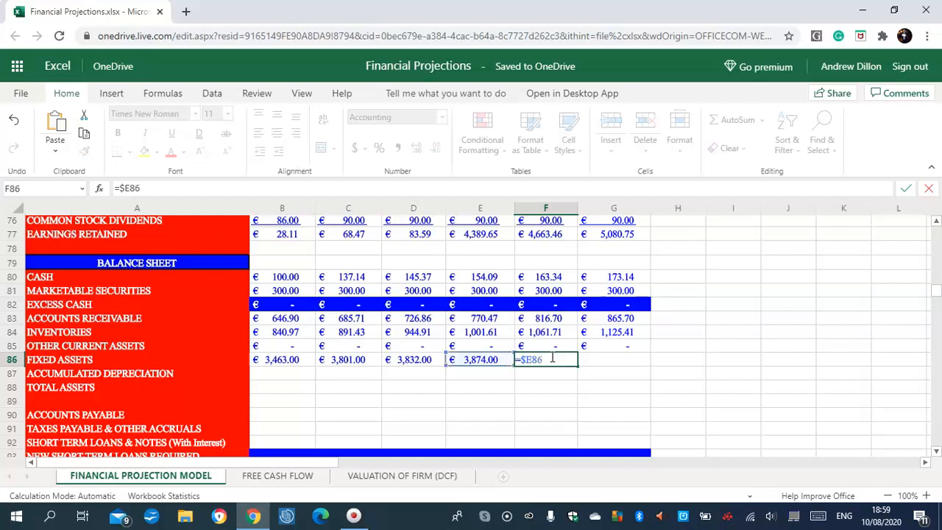
text(+$C29)
key(Return)
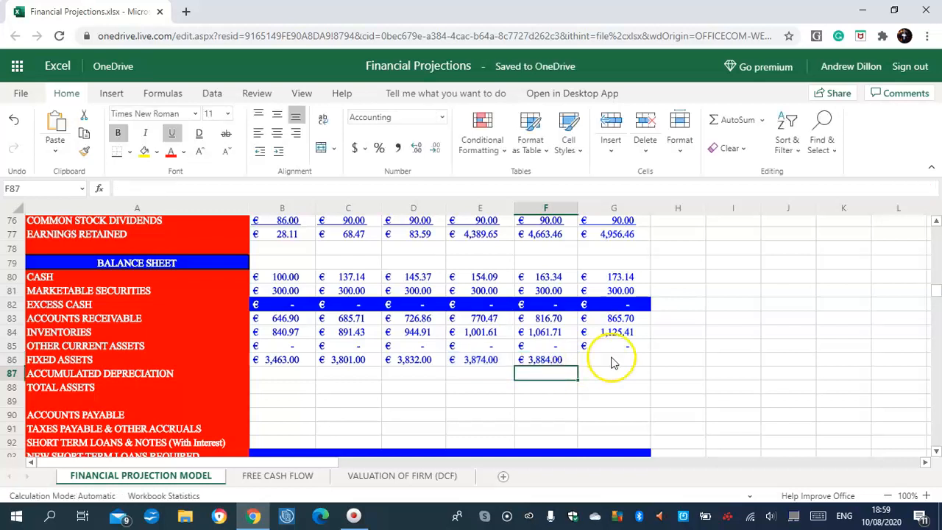
Step: Carry fixed assets into year +5 in G86 with =$F86 and check the formulas in G86, F86 and B86
click(617, 362)
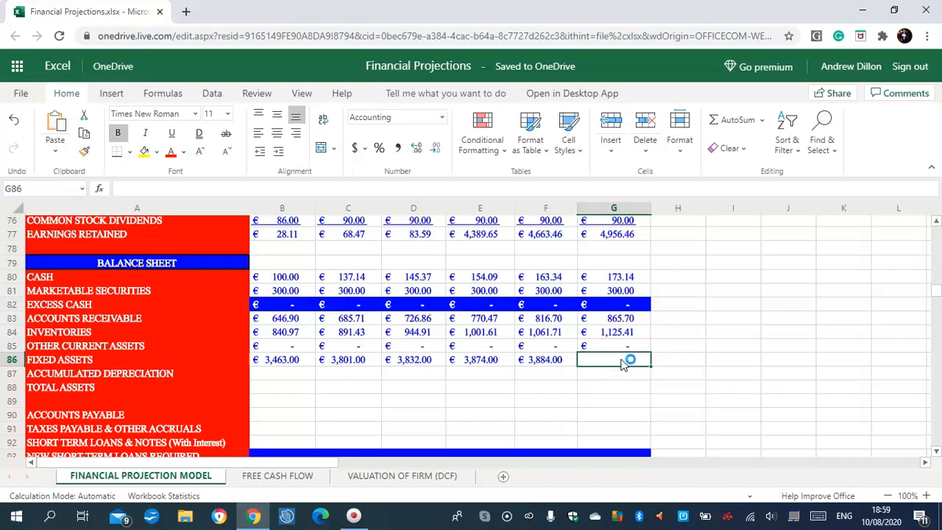
text(=)
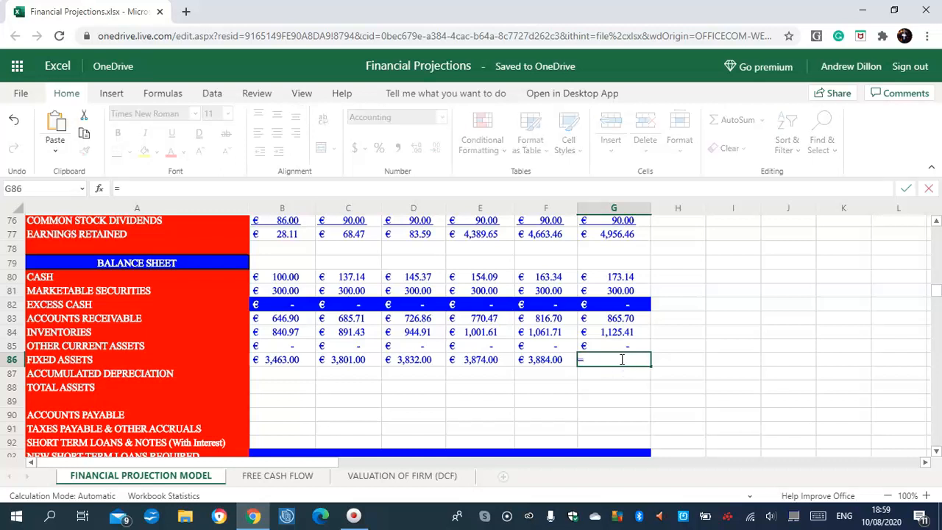
text($F86)
key(Return)
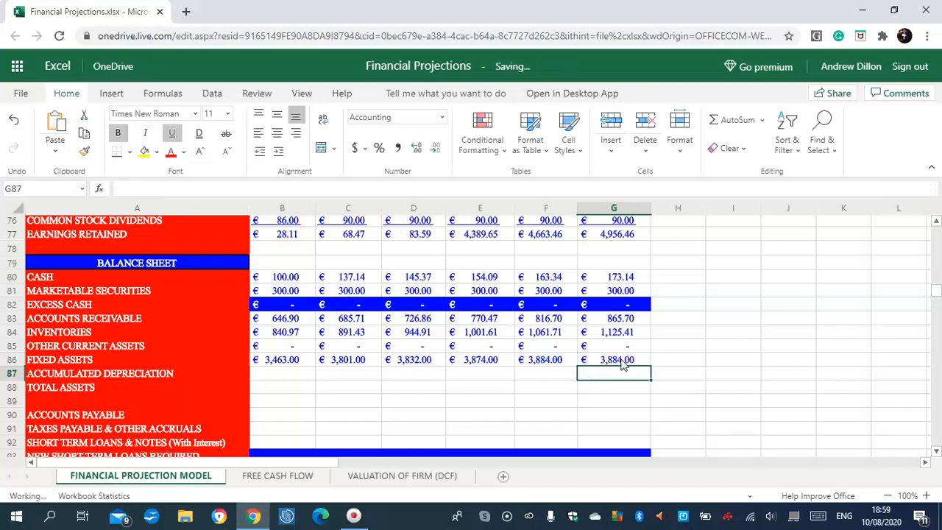
click(622, 362)
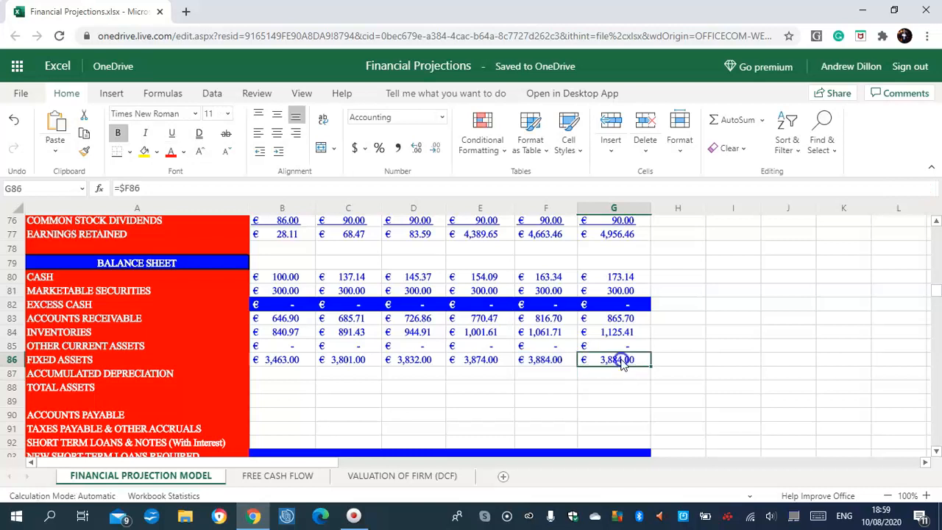
click(545, 362)
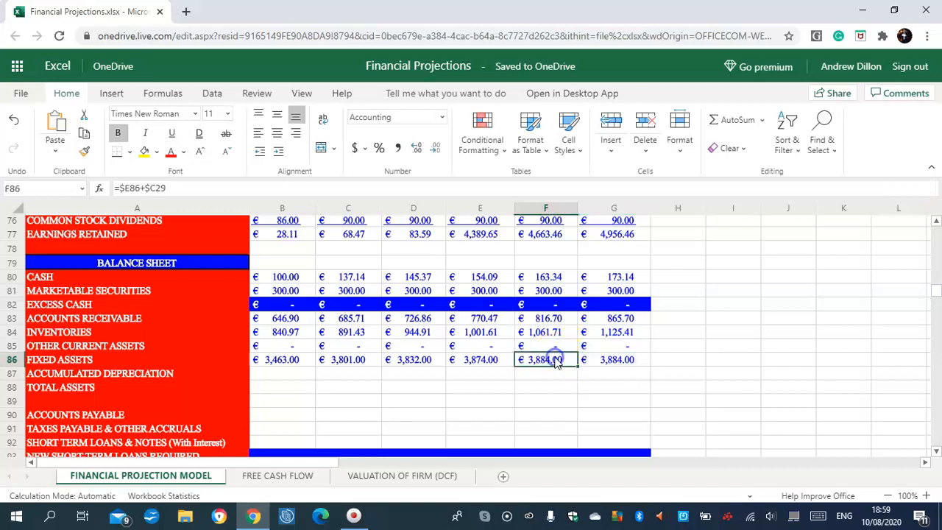
click(293, 361)
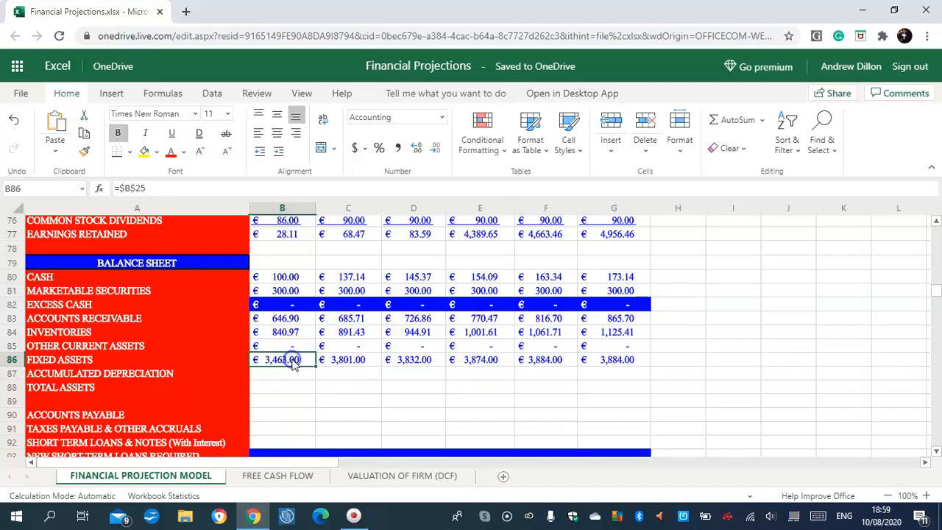
Step: Enter the base-year accumulated depreciation in B87 as =-$B$30
click(343, 361)
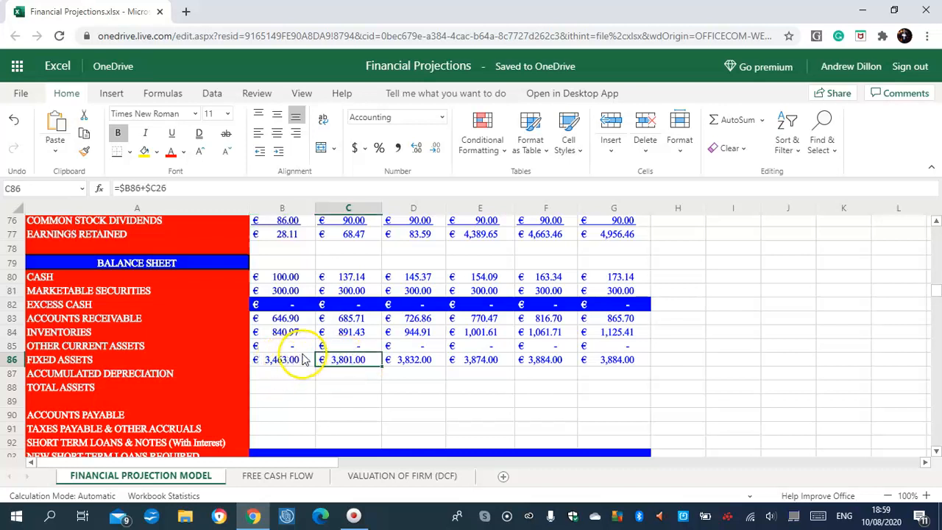
click(280, 374)
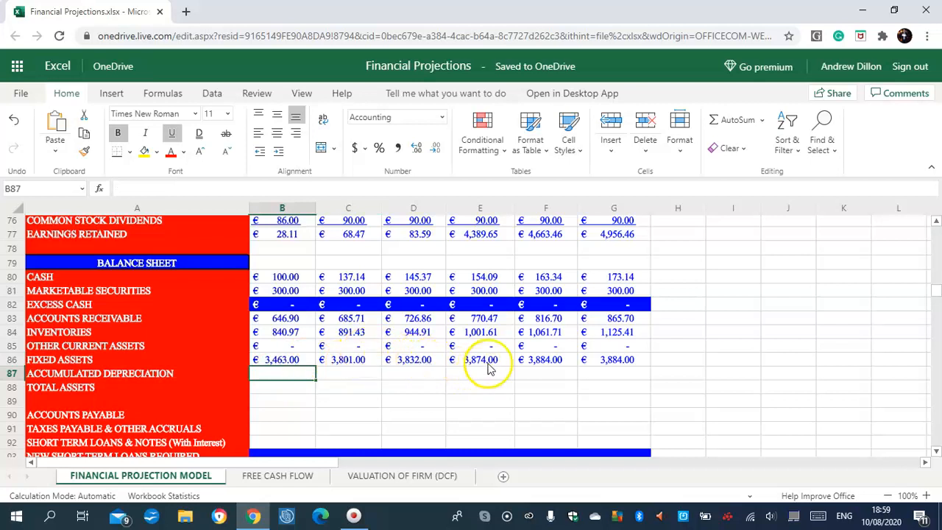
click(292, 379)
text(=)
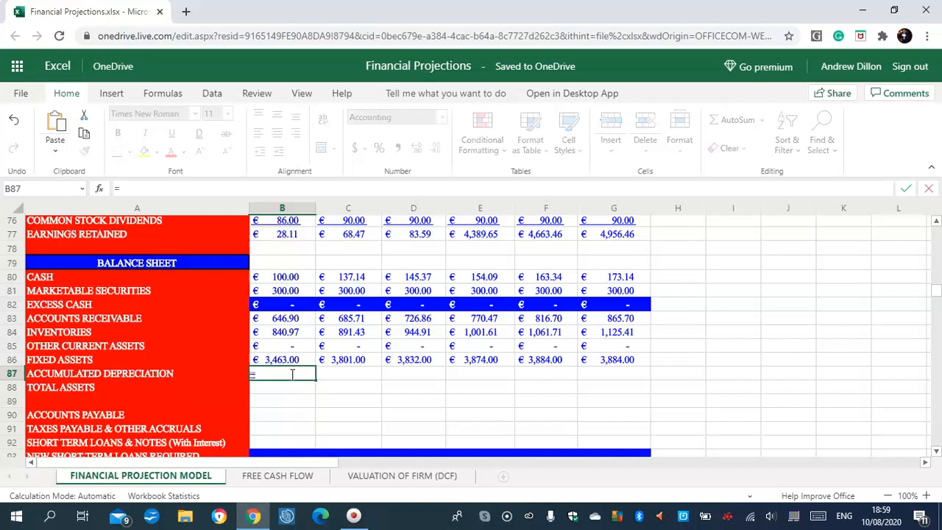
text(-$B$30)
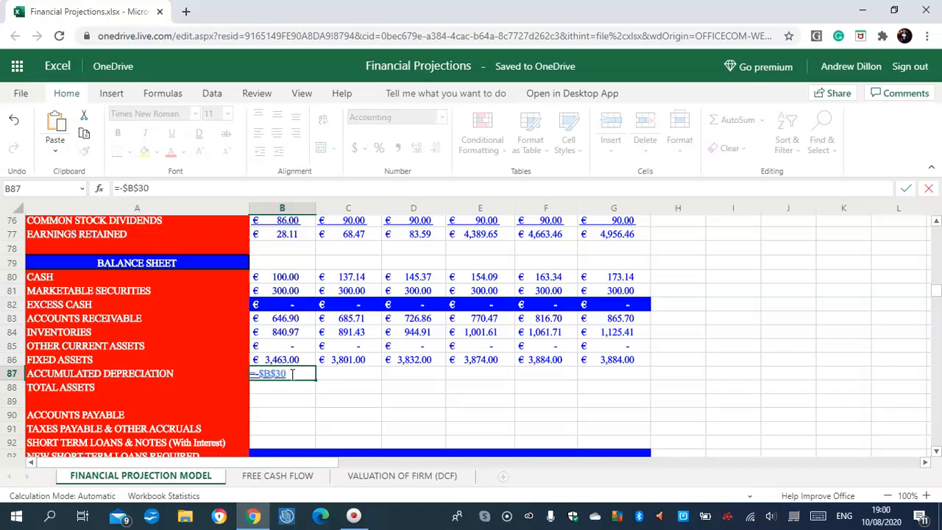
key(Return)
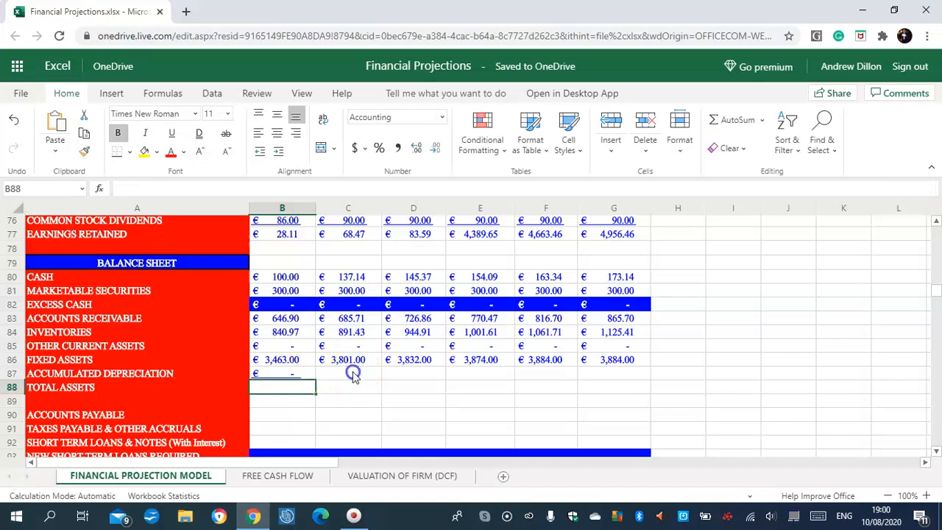
Step: Calculate year +1 accumulated depreciation in C87 with =-(B30+C68)
click(354, 374)
text(=)
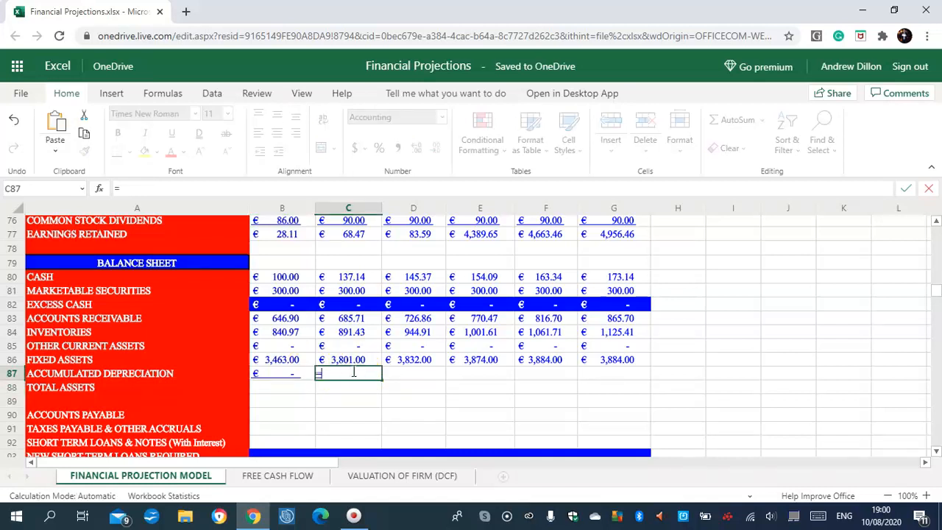
text(-(B30+C68))
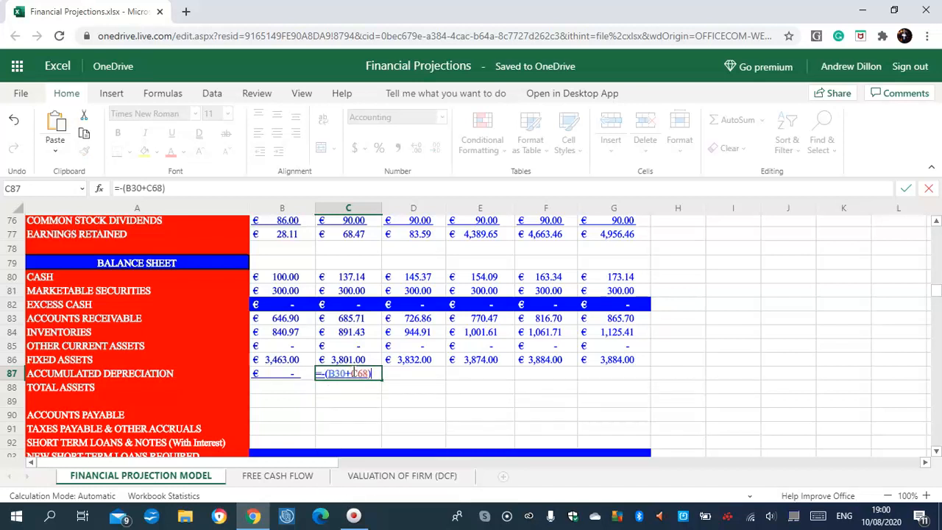
key(Return)
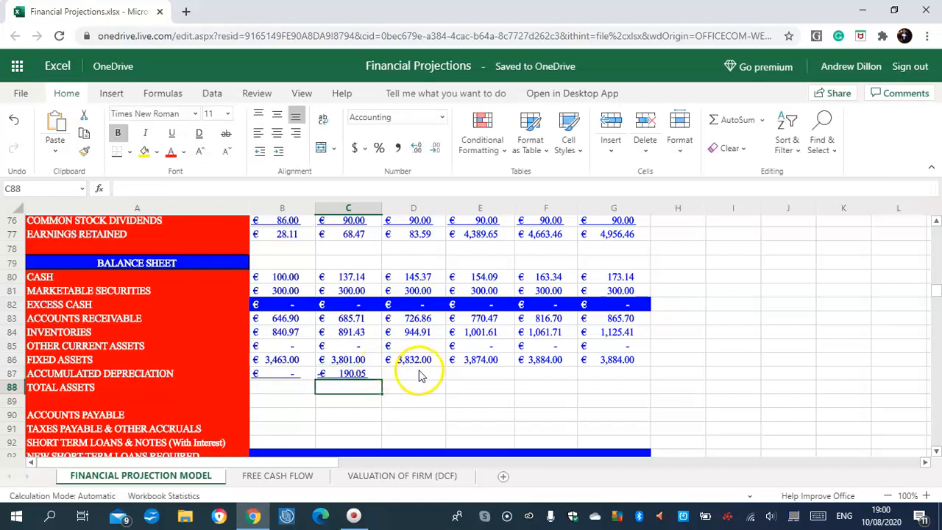
Step: Calculate year +2 accumulated depreciation in D87 with =C87-D68
click(421, 374)
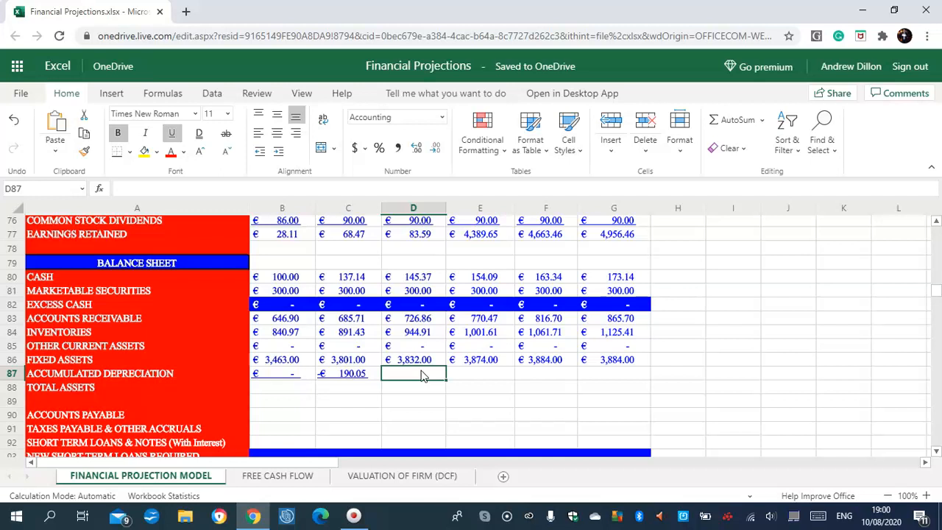
text(=C8)
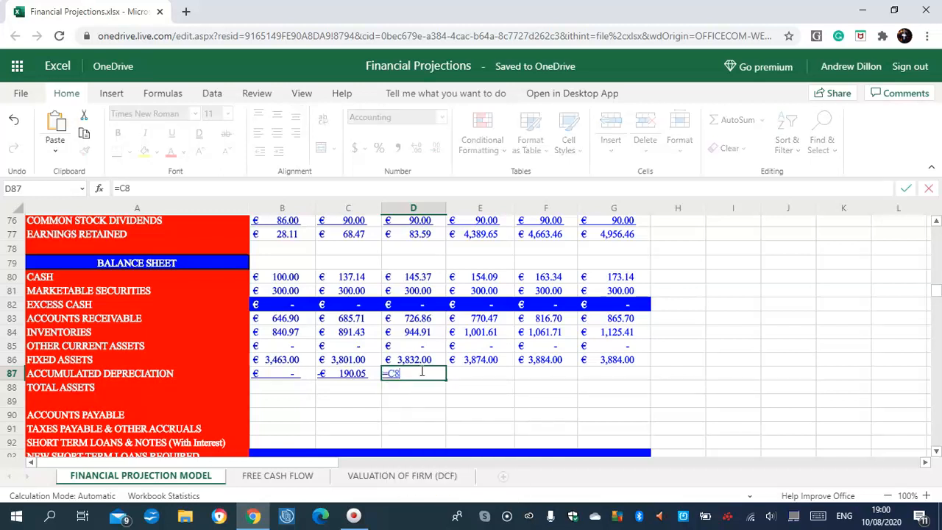
text(7-)
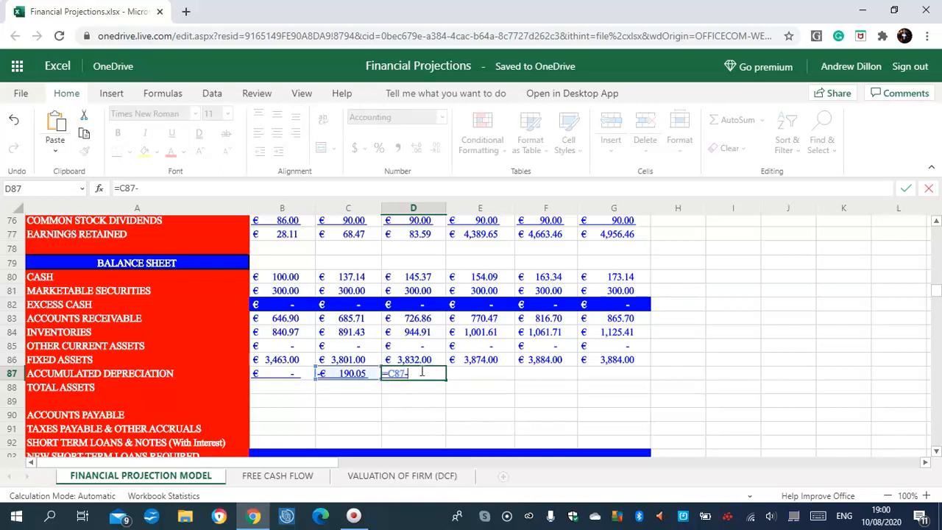
text(D668)
key(Return)
key(Up)
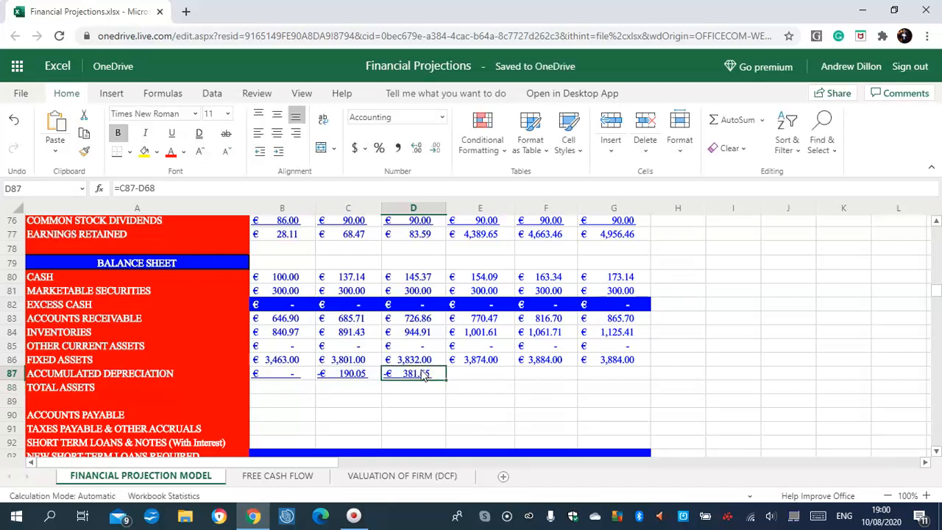
Step: Fill the accumulated depreciation formula from D87 across to G87 and check the copied formulas in E87, F87 and G87
drag(444, 378, 596, 374)
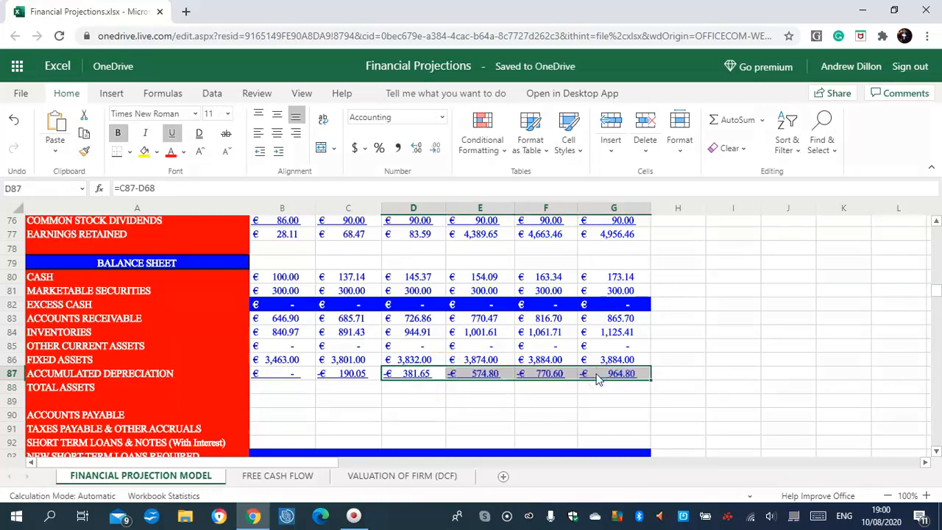
click(490, 377)
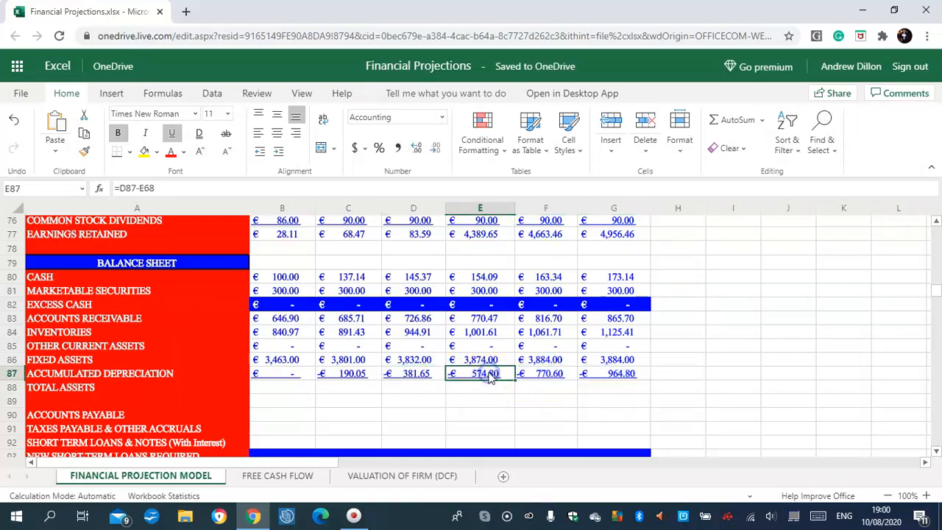
click(552, 383)
click(605, 376)
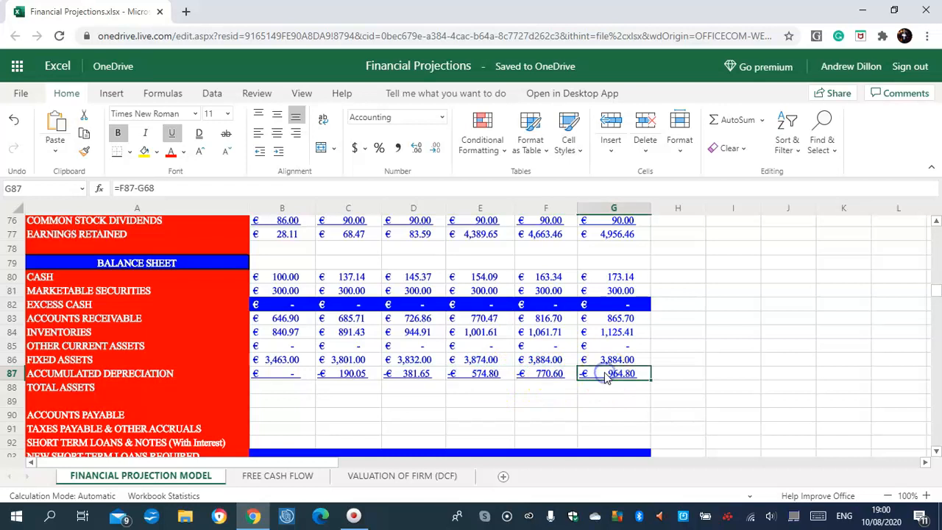
Step: Total the base-year assets in B88 with =SUM(B80:B87)
click(285, 387)
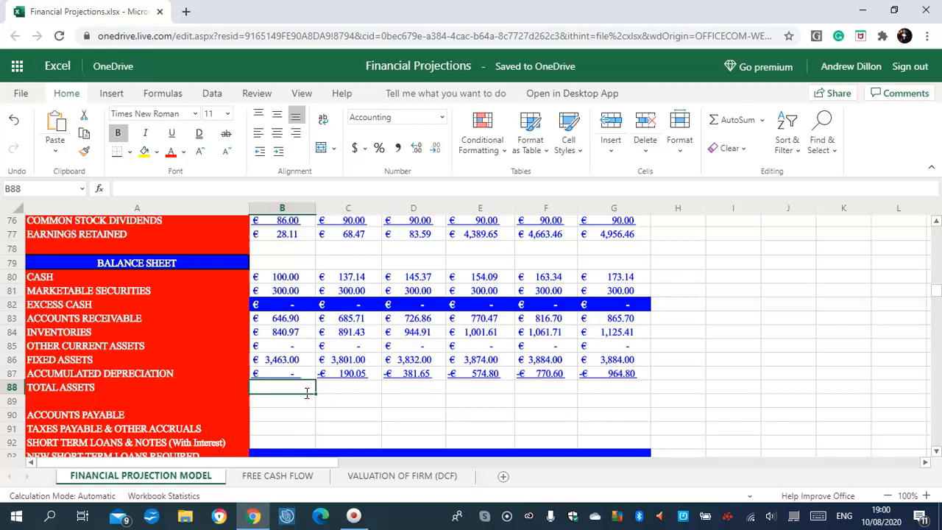
text(=SUM)
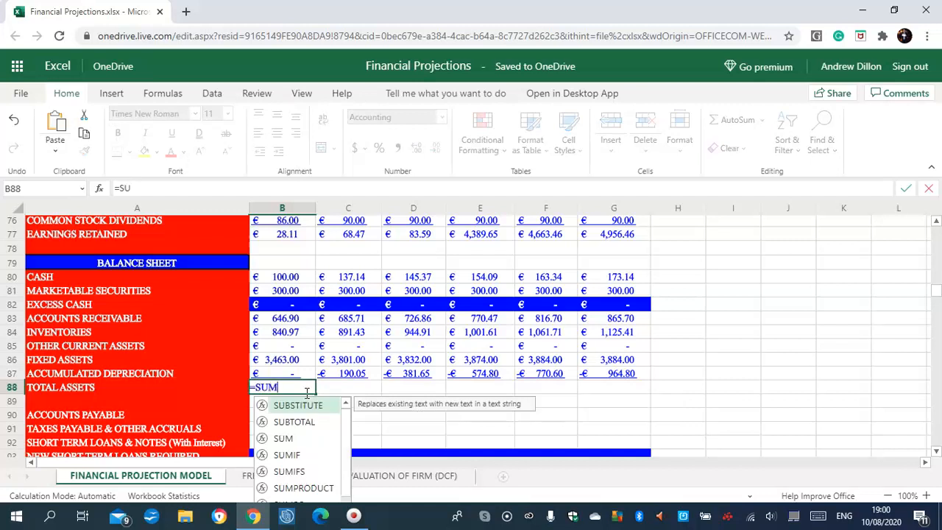
text(()
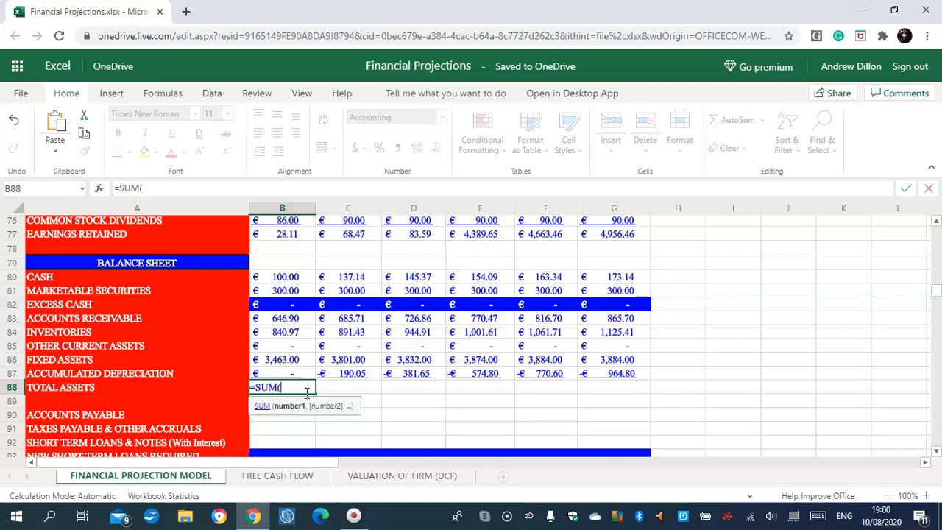
text(B80:)
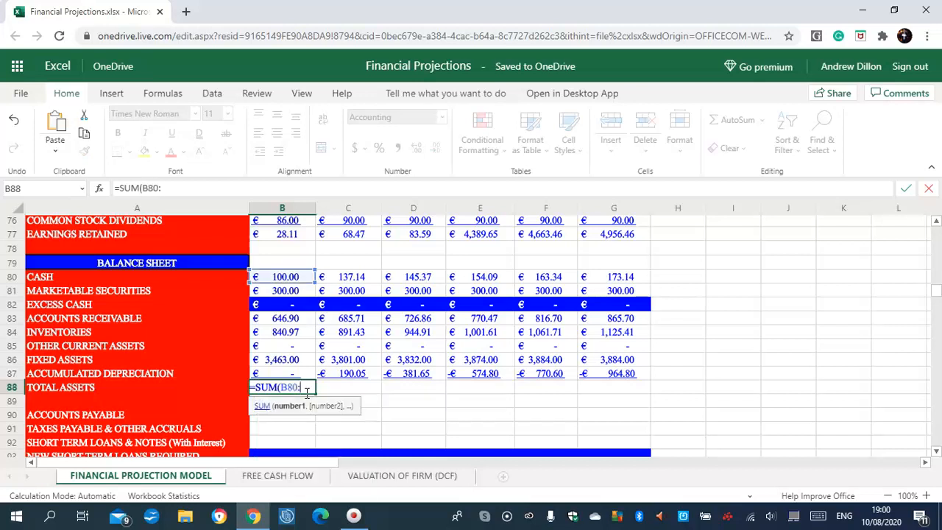
text(B87))
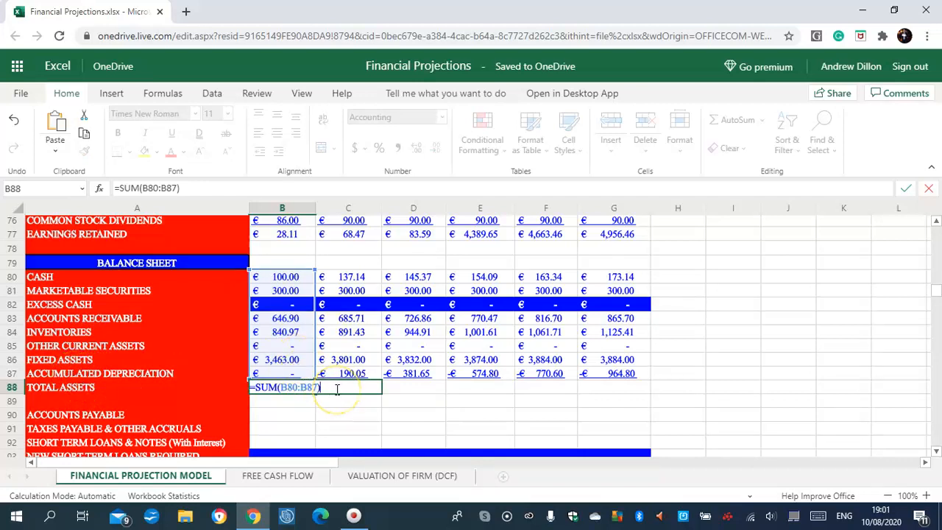
key(Return)
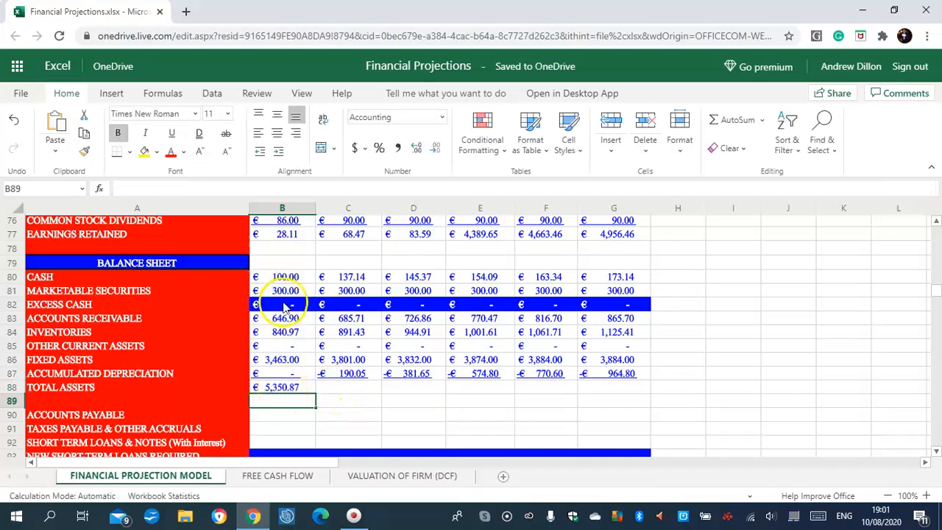
Step: Fill the total assets formula from B88 across to G88 and check the copied formula in D88
click(280, 388)
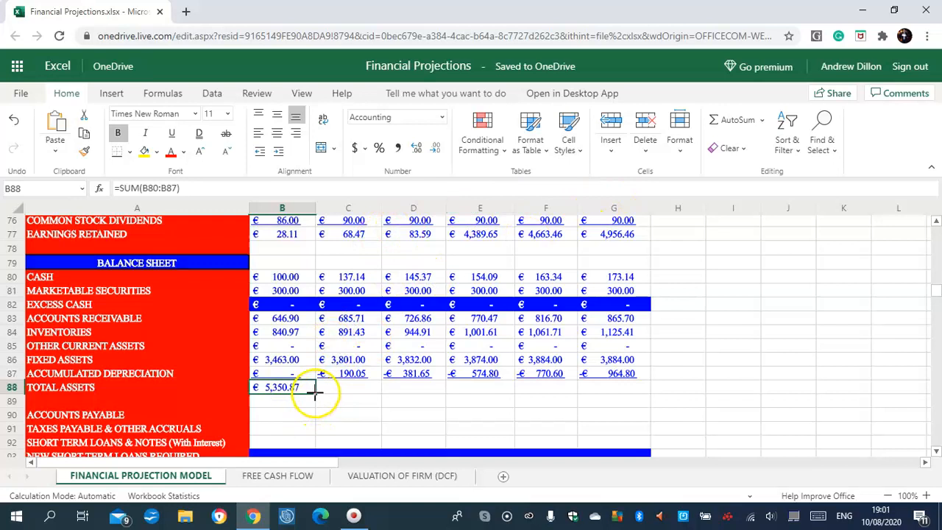
drag(316, 394, 615, 383)
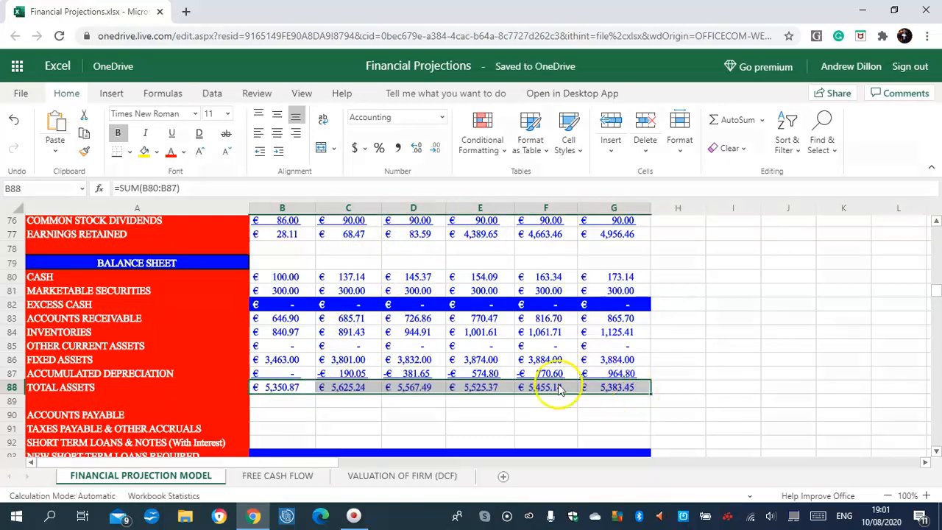
click(420, 389)
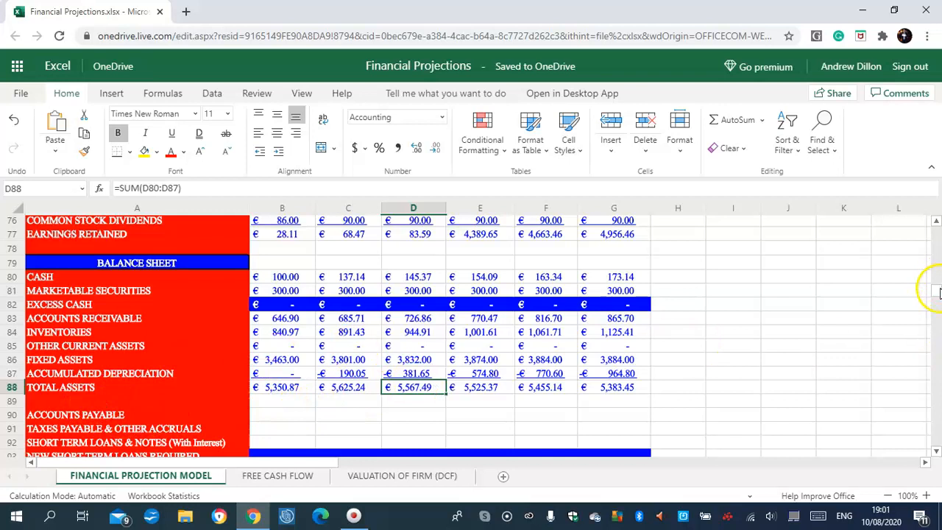
scroll(938, 293, down, 1)
scroll(938, 293, down, 2)
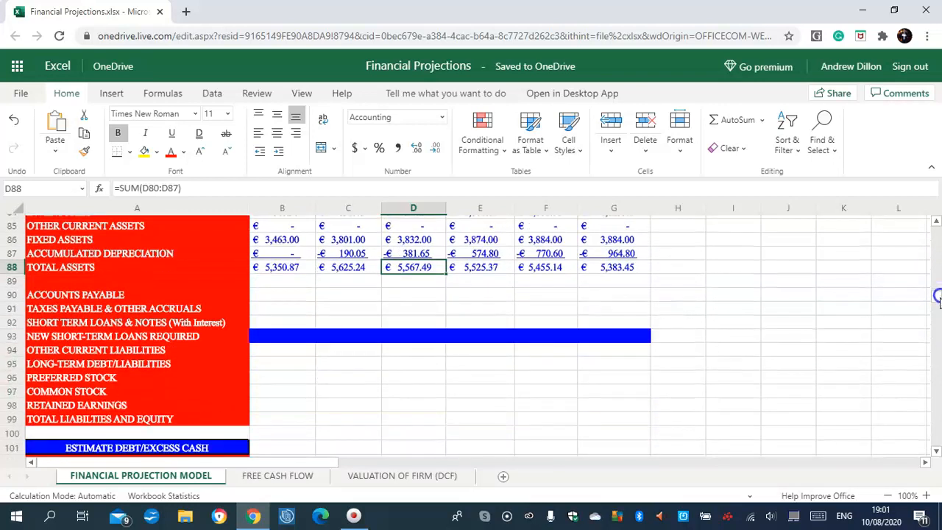